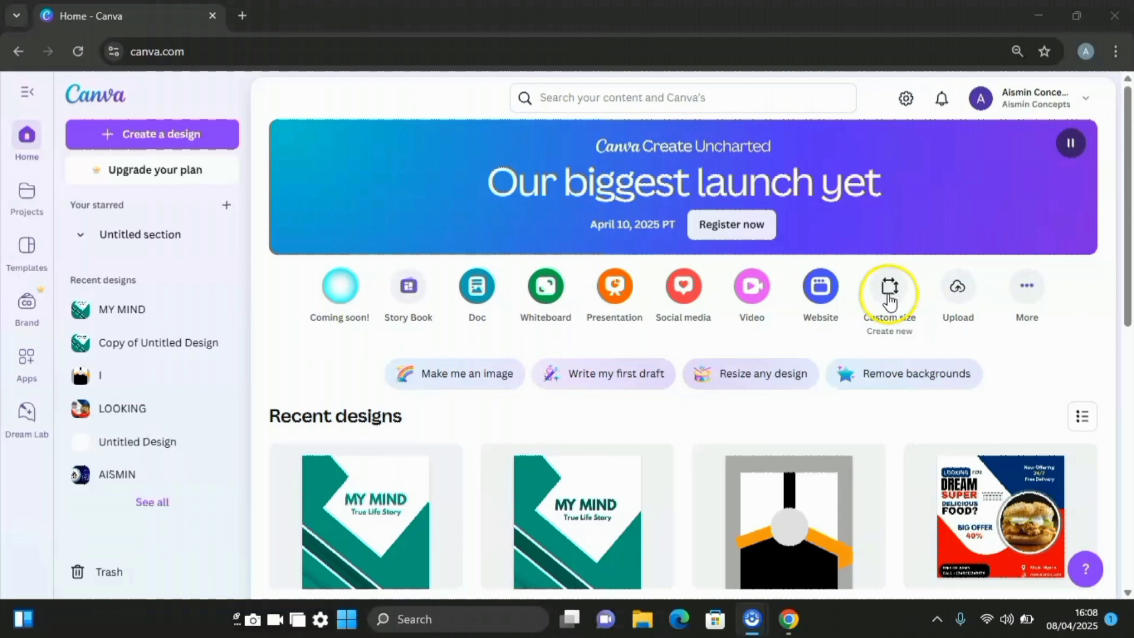
Create a custom-size design measuring 8.5 × 11 inches.
left_click(890, 299)
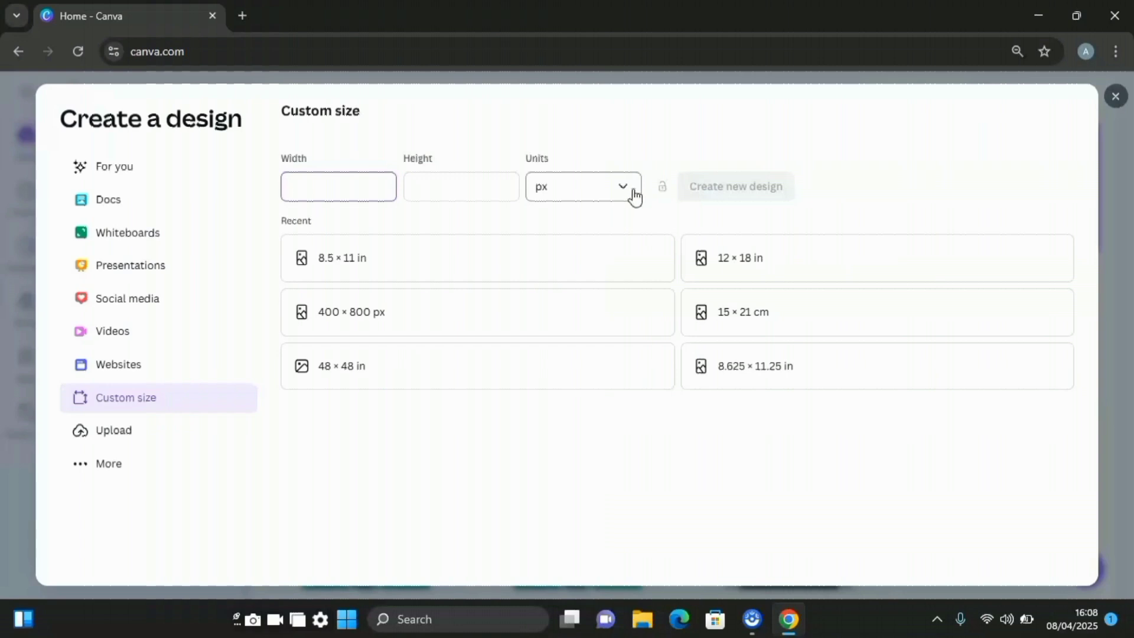
left_click(627, 188)
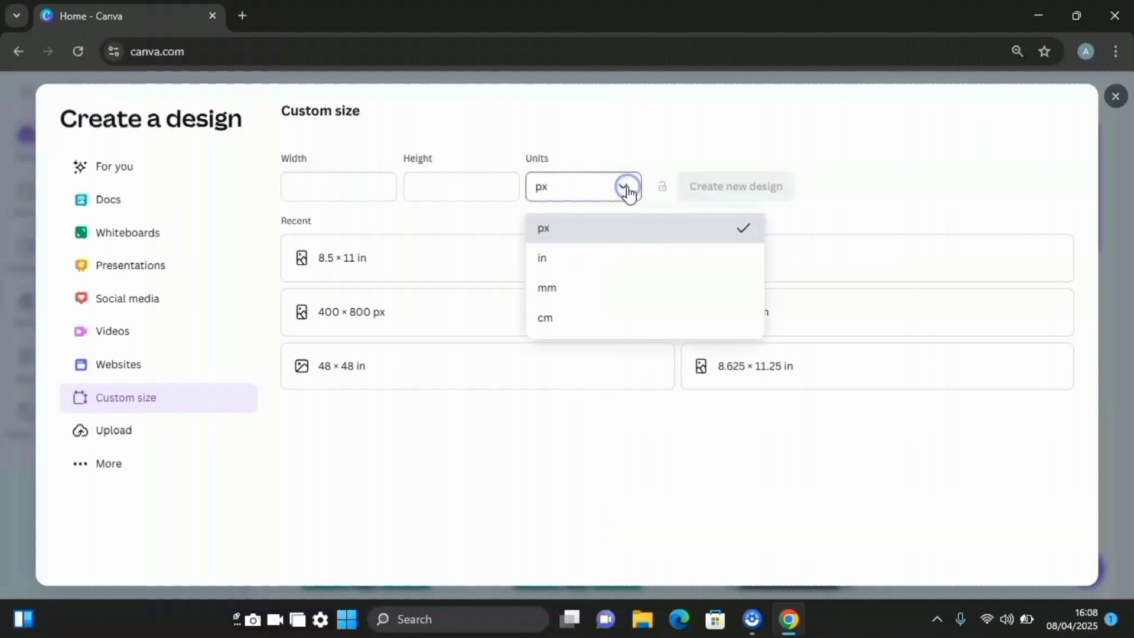
left_click(587, 255)
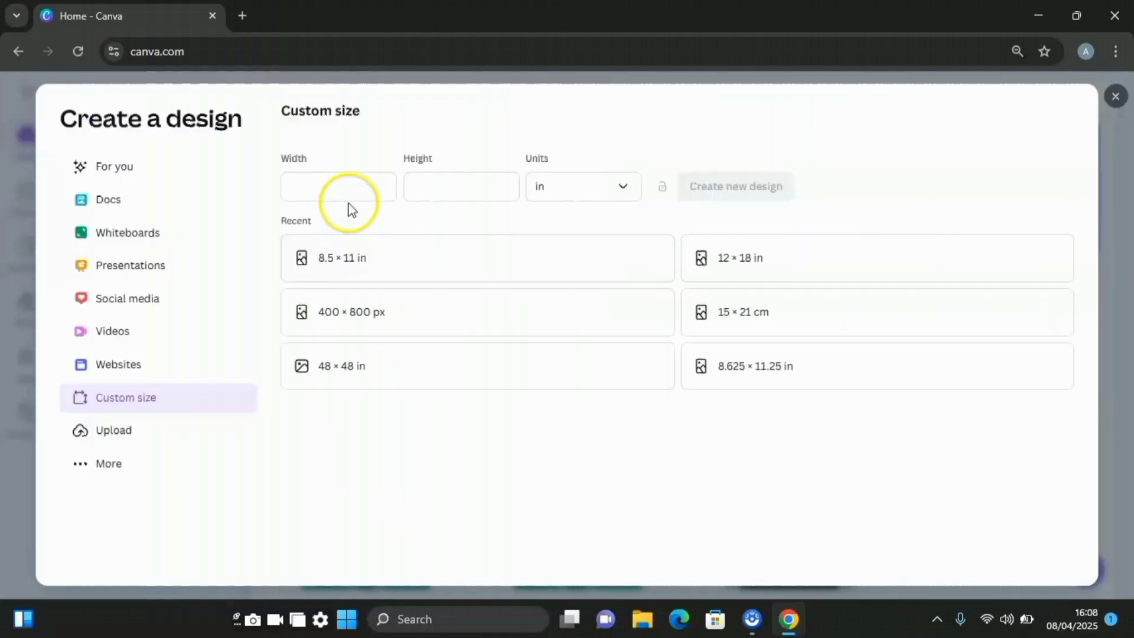
left_click(339, 178)
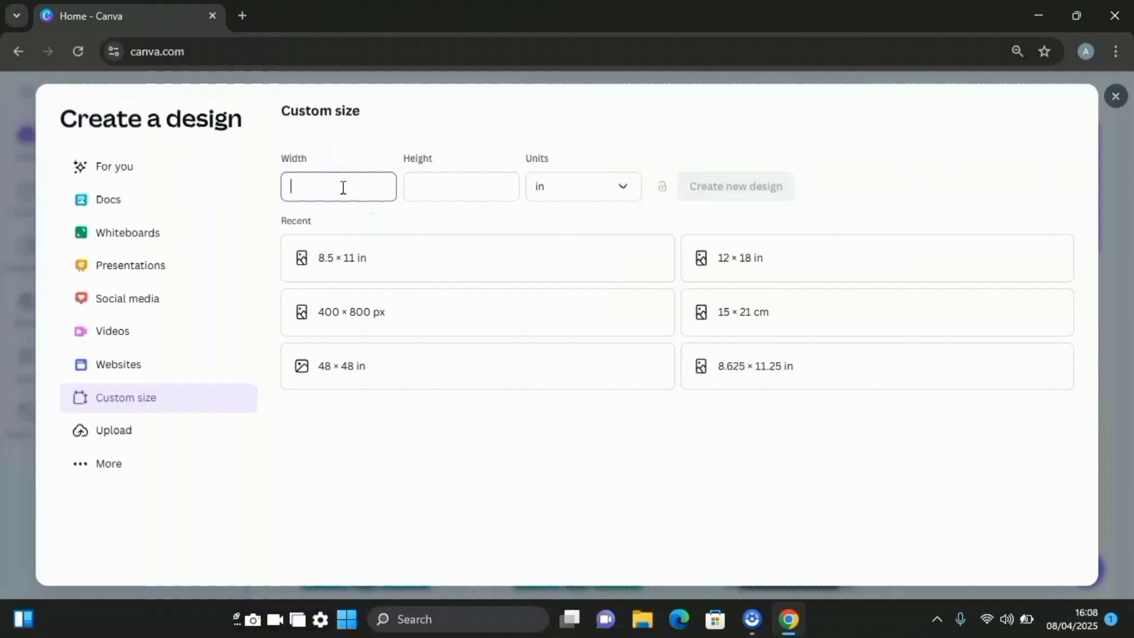
type("8.5")
left_click(501, 188)
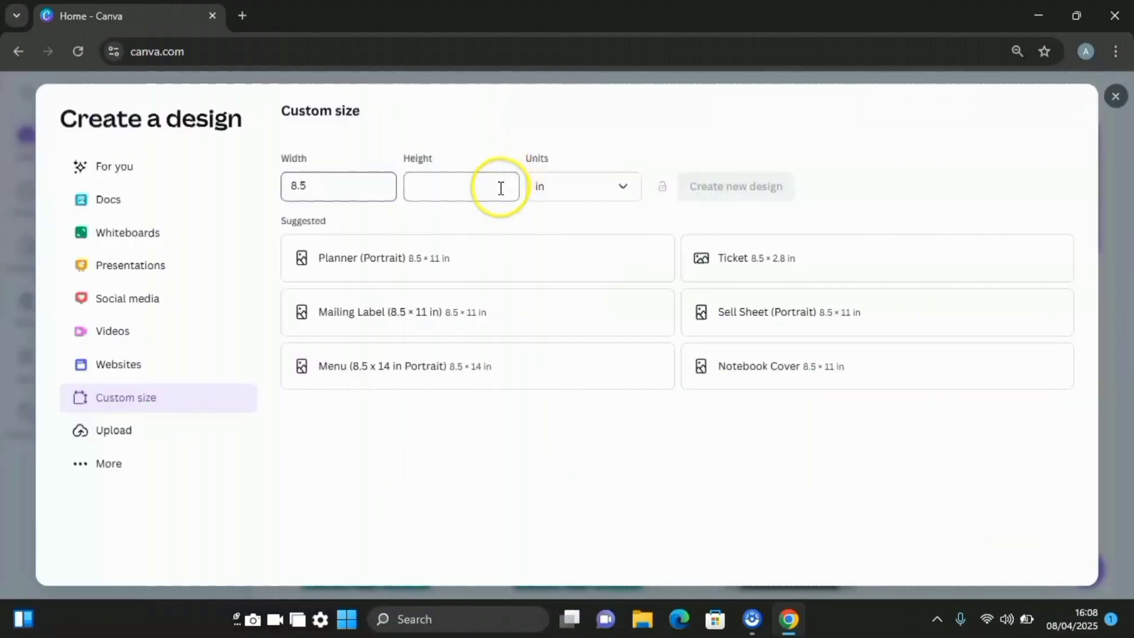
left_click(489, 188)
type("11")
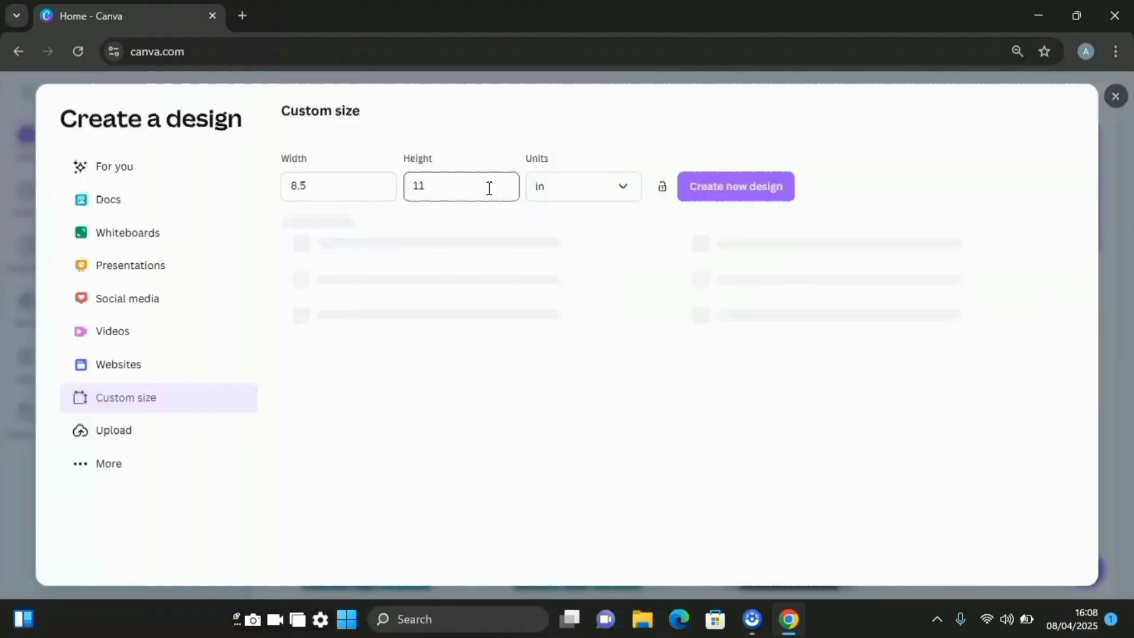
key("Return")
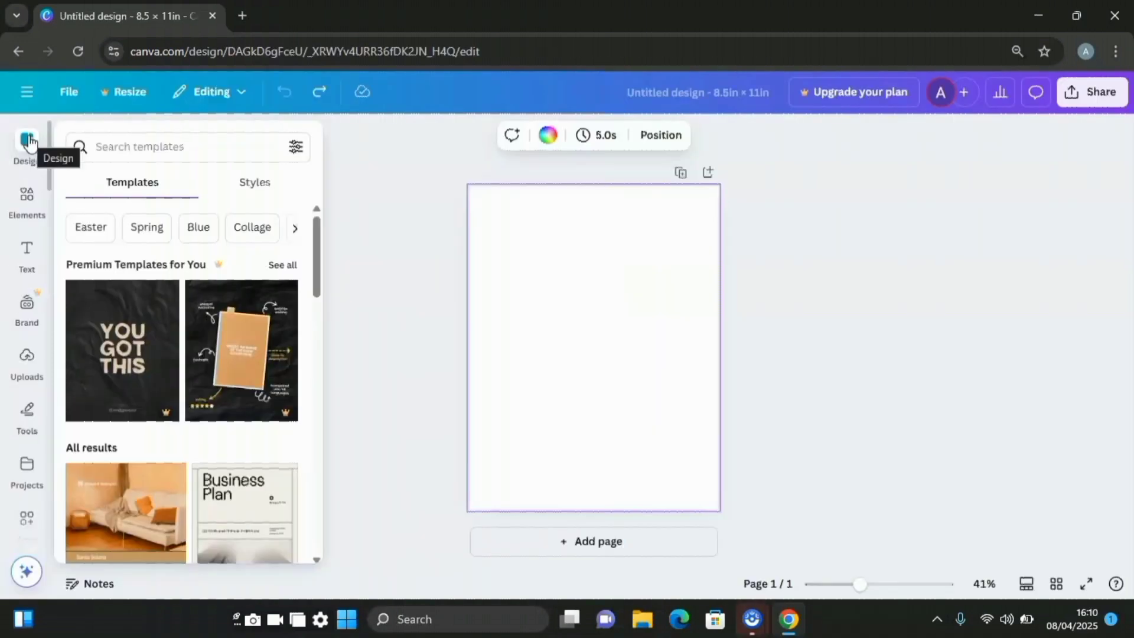
Add a new text box to the page and select its placeholder text.
left_click(27, 206)
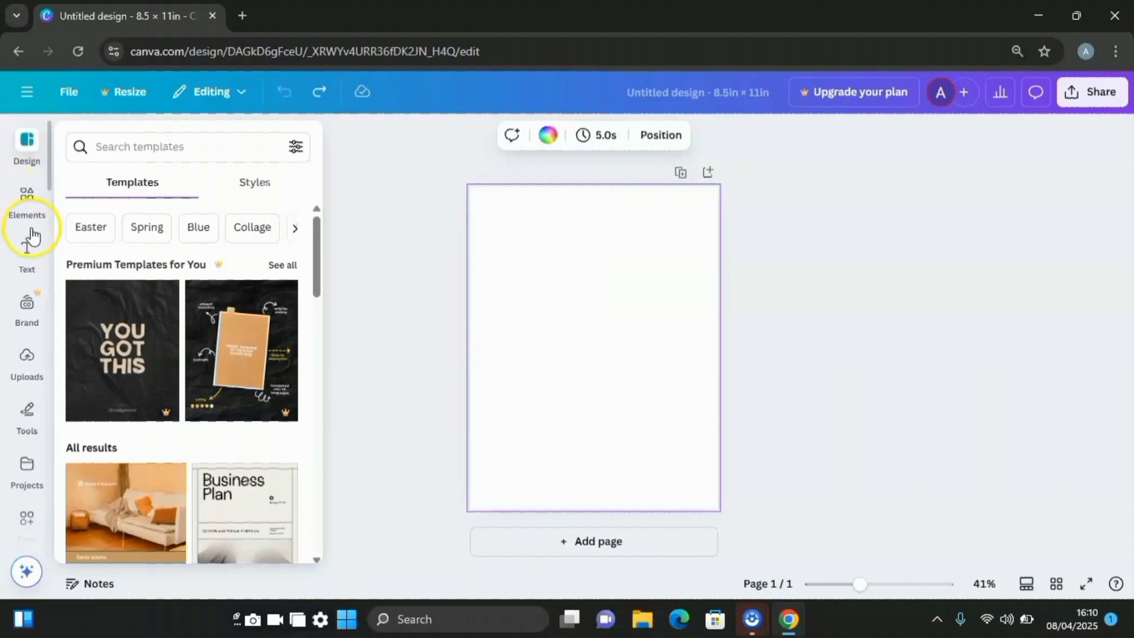
left_click(29, 253)
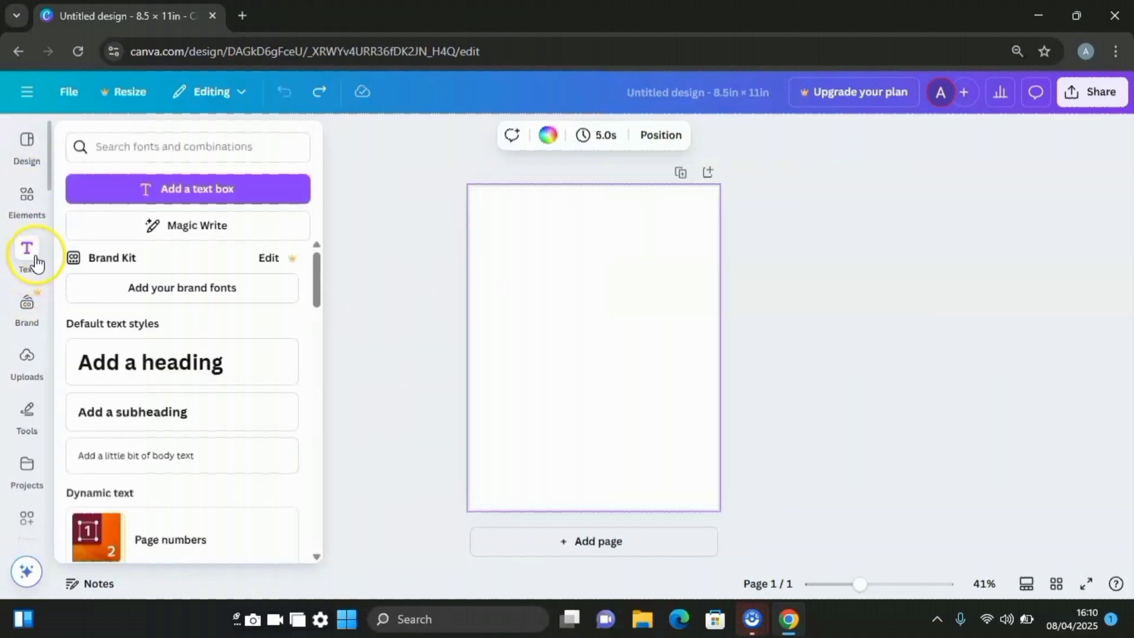
left_click(28, 256)
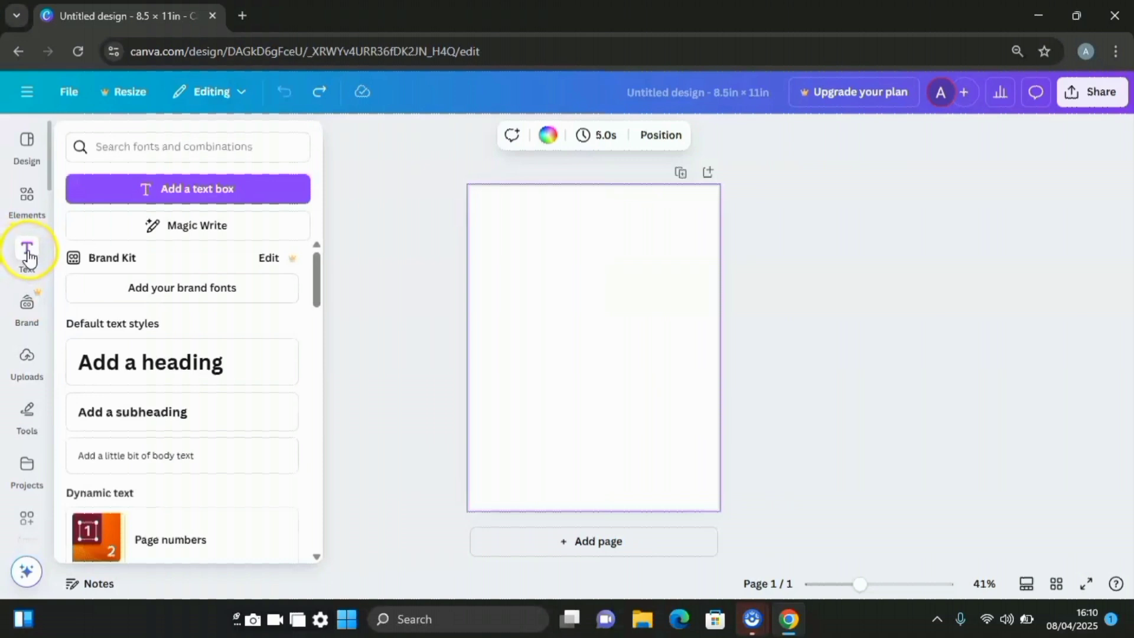
left_click(27, 259)
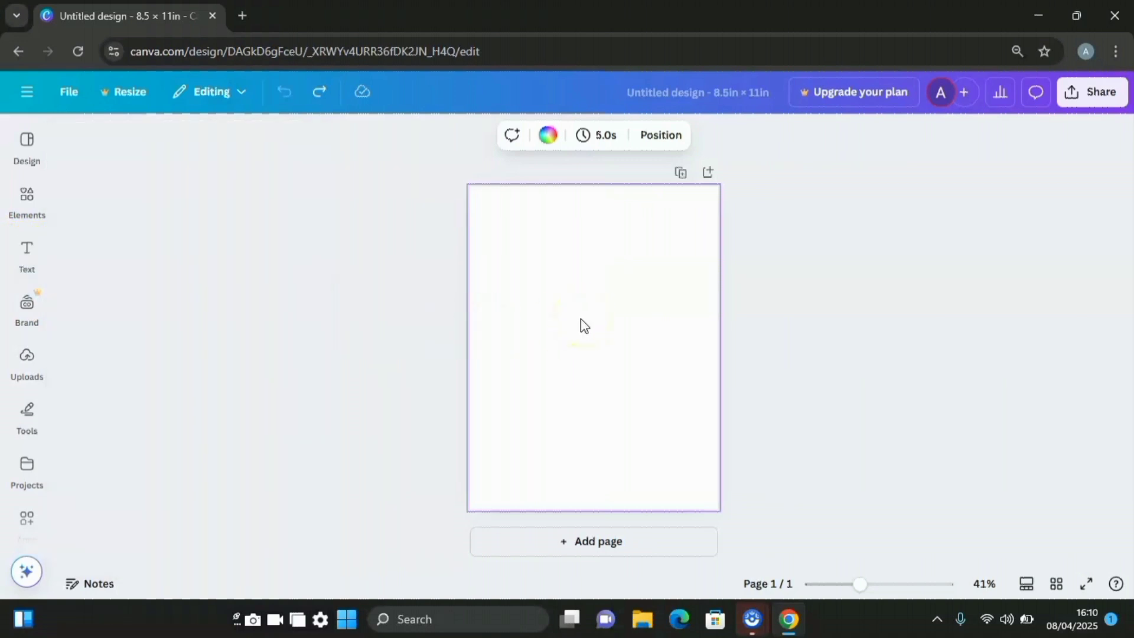
key("t")
left_click(590, 349)
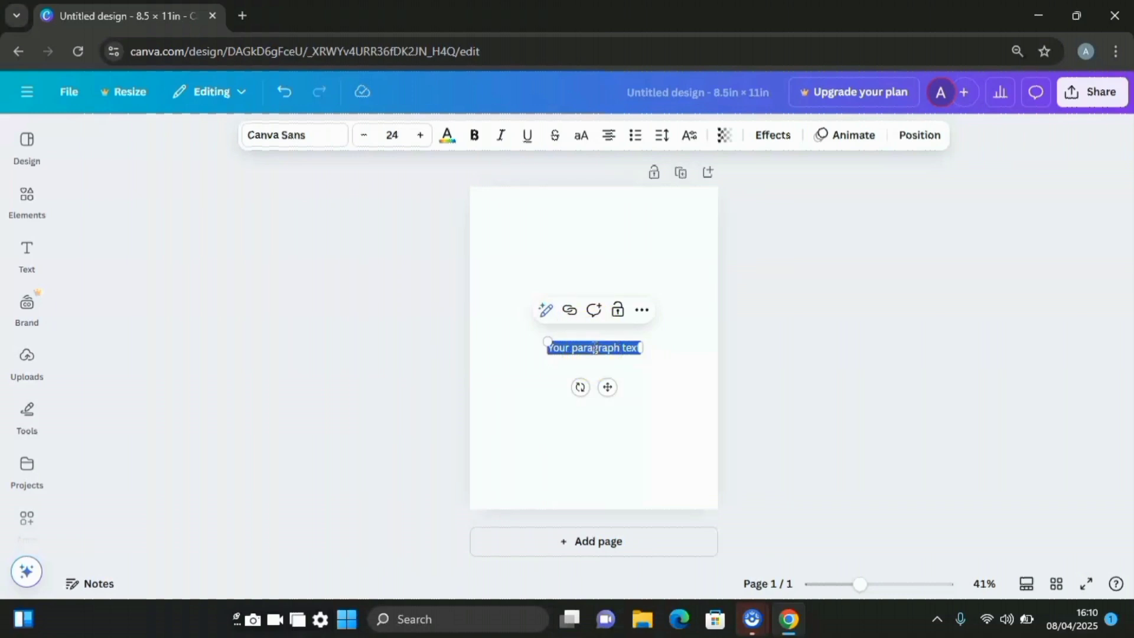
Replace the placeholder with 'Aa' and enlarge it to about font size 172.
key("BackSpace")
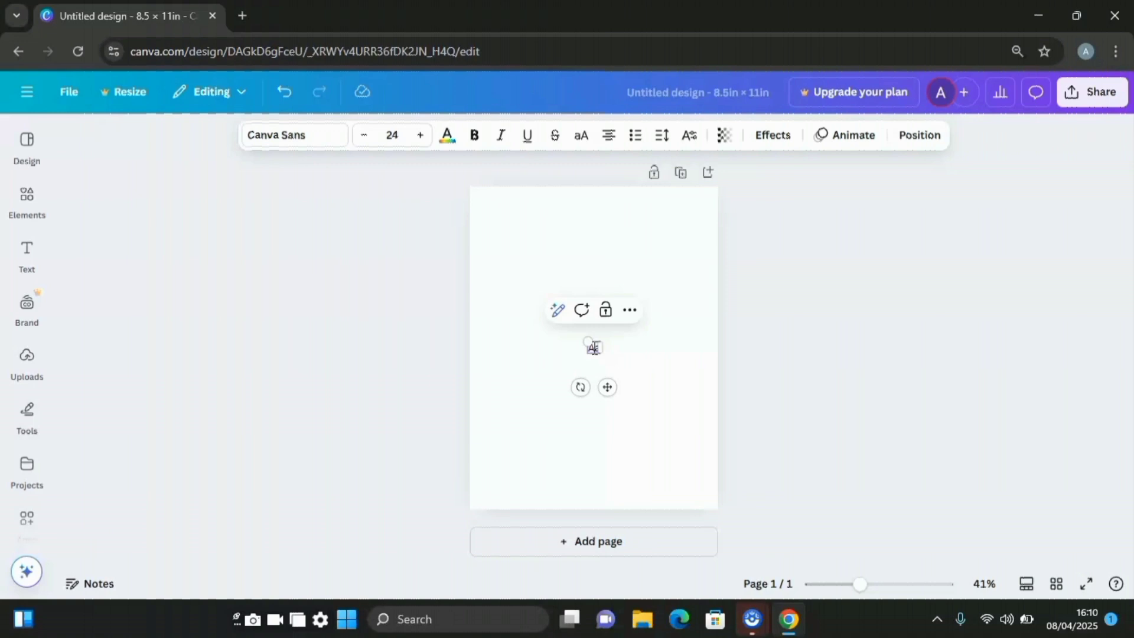
type("Aa")
left_click(617, 348)
left_click(592, 347)
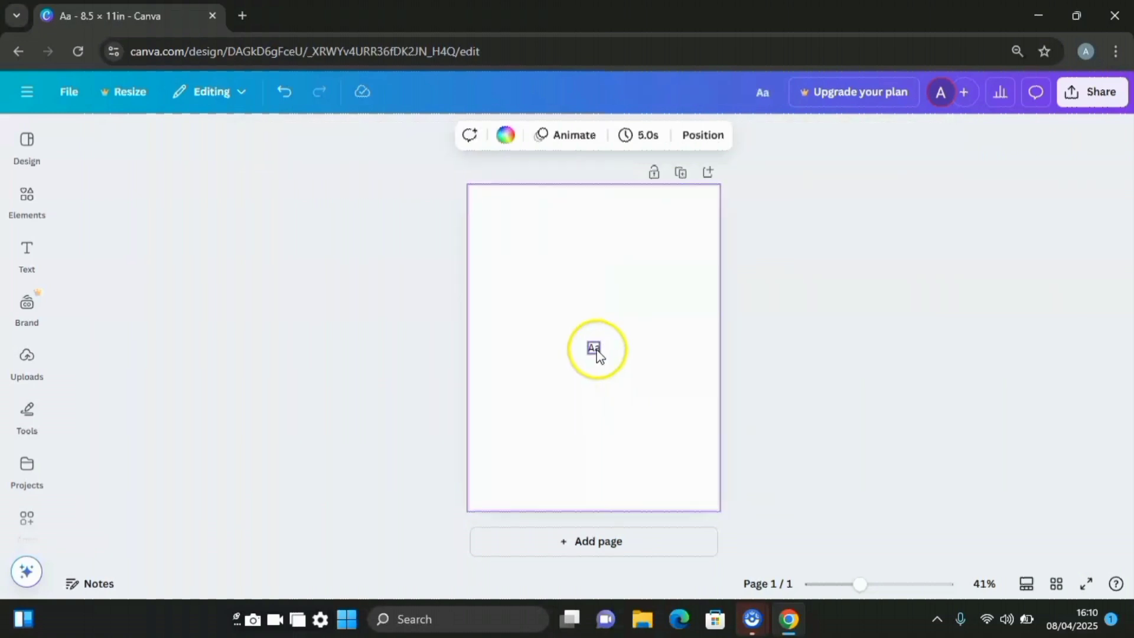
left_click_drag(588, 345, 519, 271)
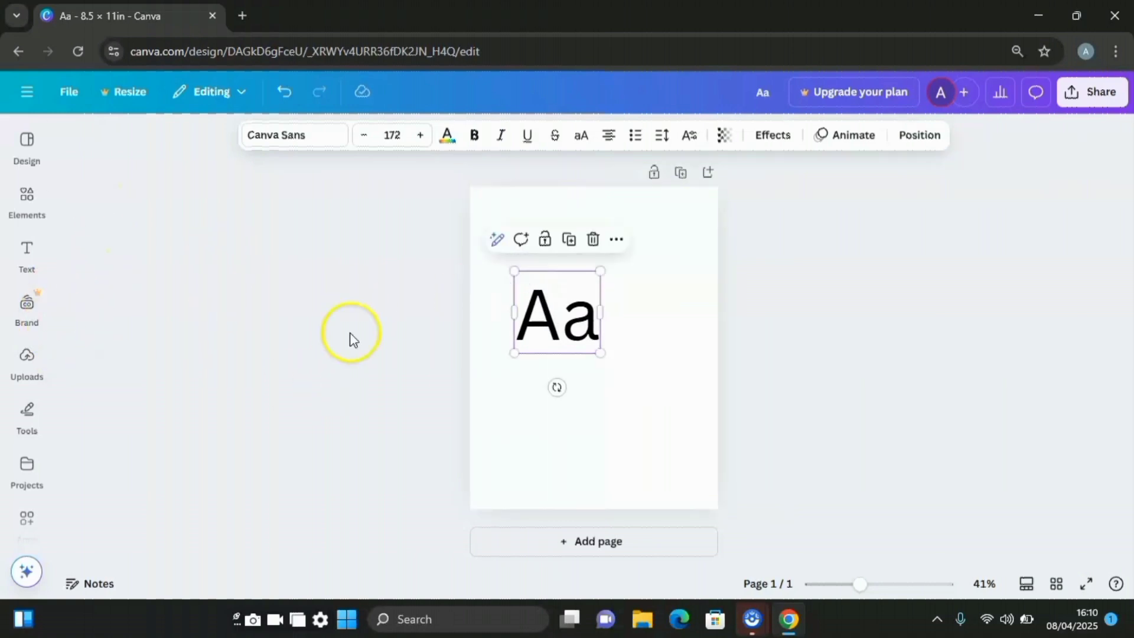
Set the Aa text in League Spartan and enlarge it to size 231.
left_click(328, 142)
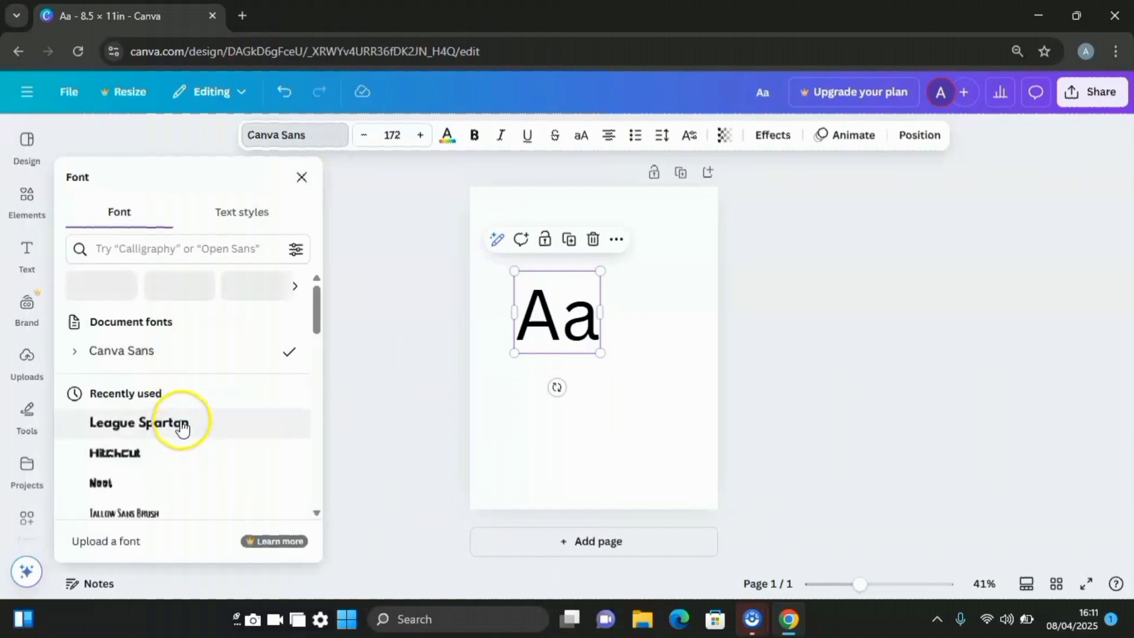
left_click(180, 422)
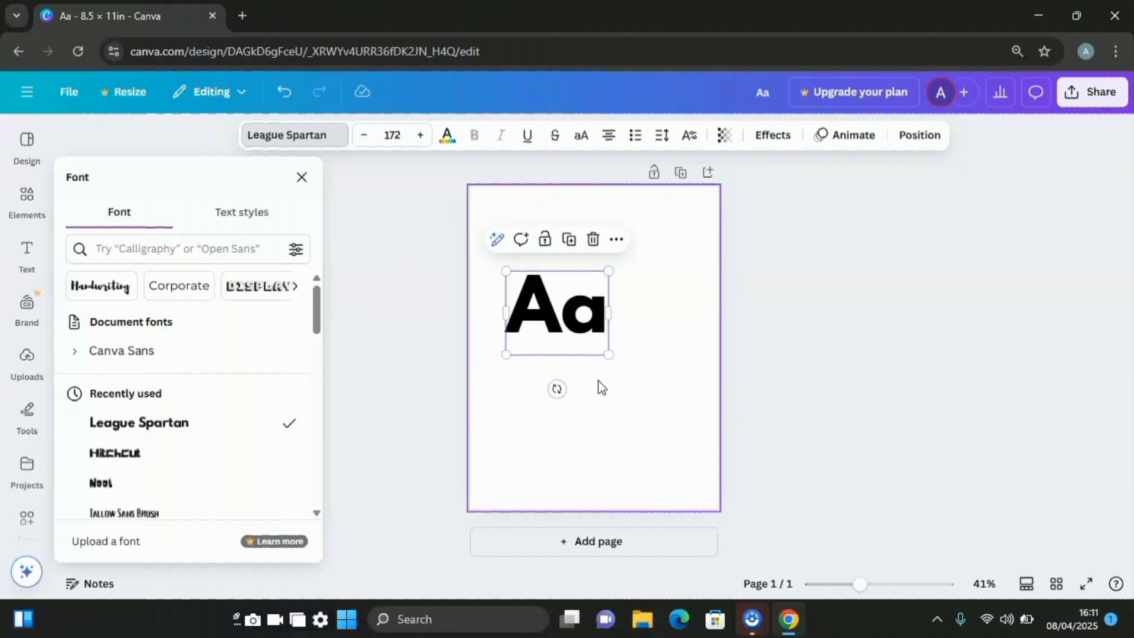
mouse_move(603, 354)
left_mouse_down()
mouse_move(650, 416)
mouse_move(640, 391)
mouse_move(587, 347)
mouse_move(600, 375)
mouse_move(598, 364)
left_mouse_up()
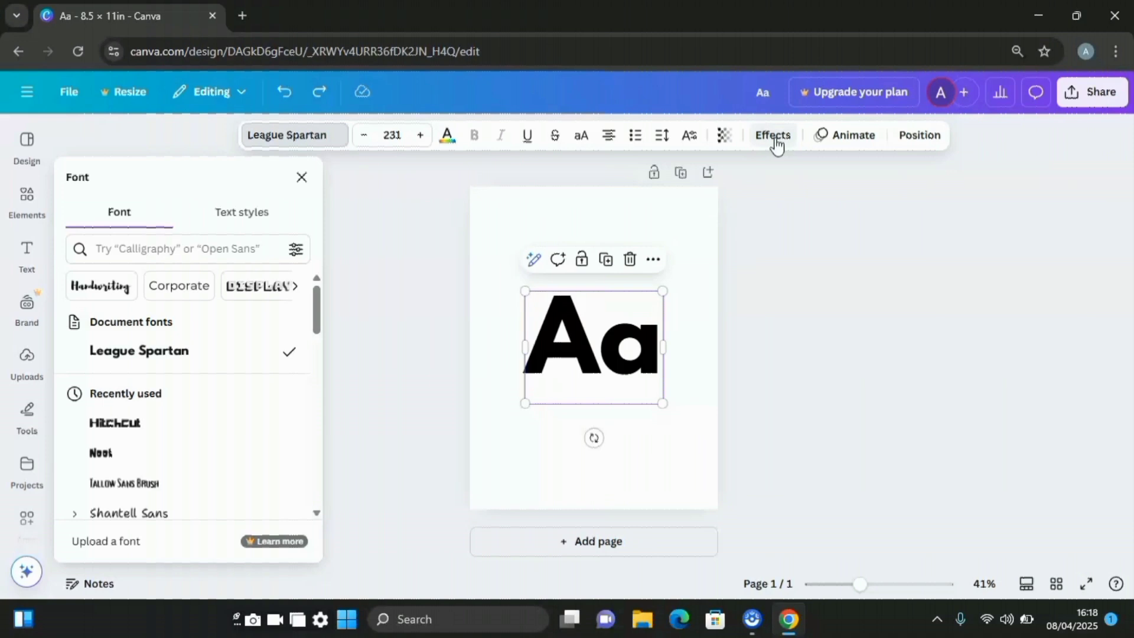
Apply the Hollow effect to the Aa text with thickness 15.
left_click(664, 349)
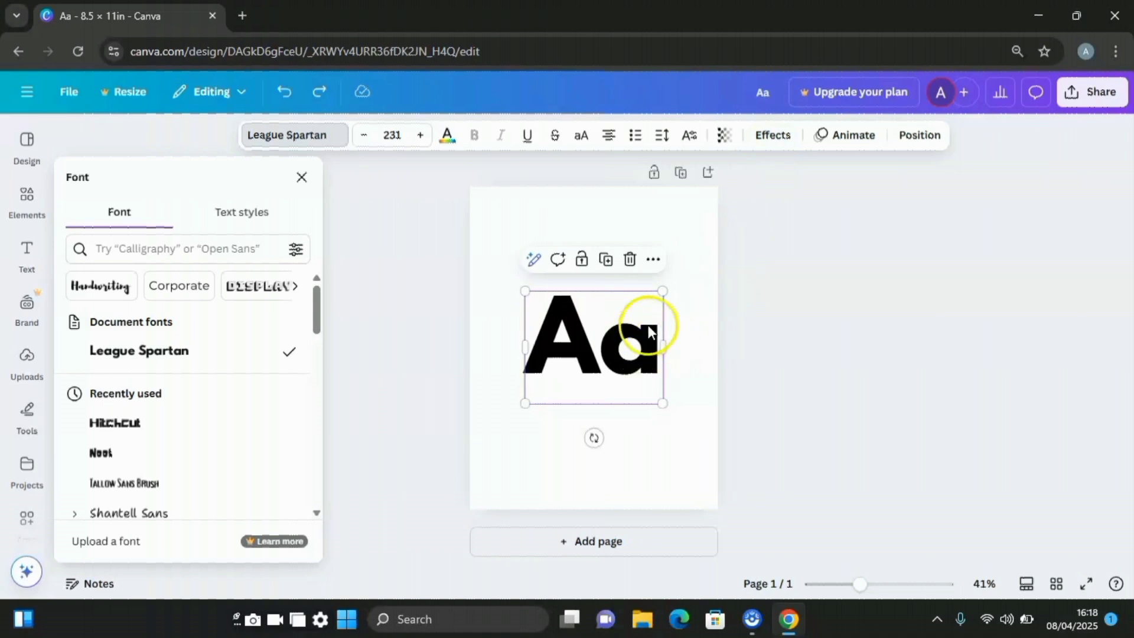
left_click(787, 146)
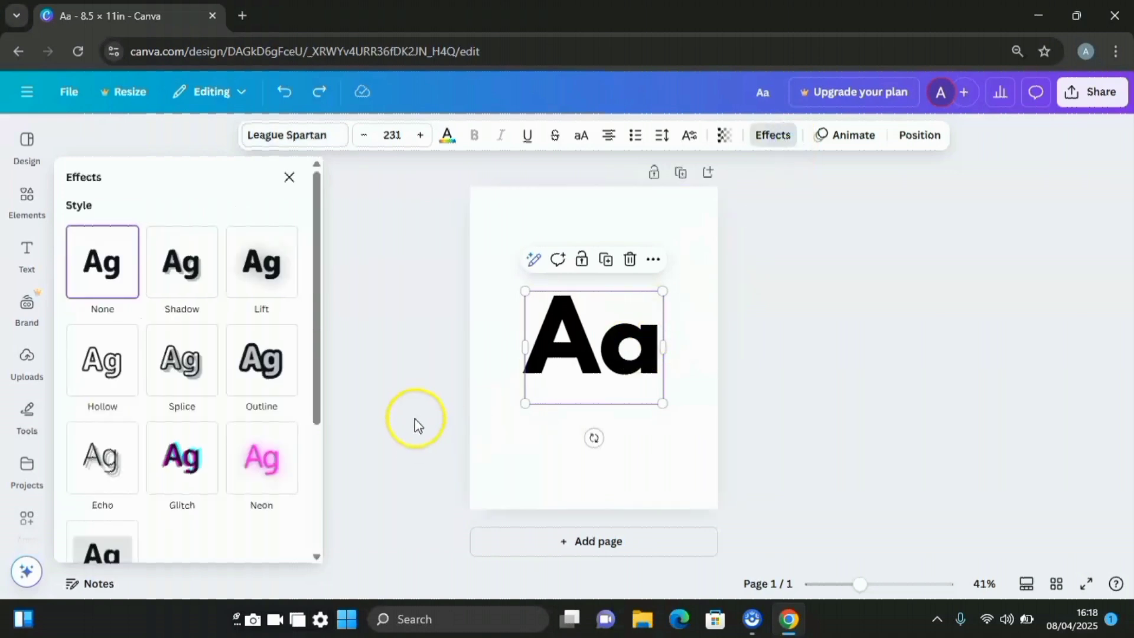
left_click(120, 369)
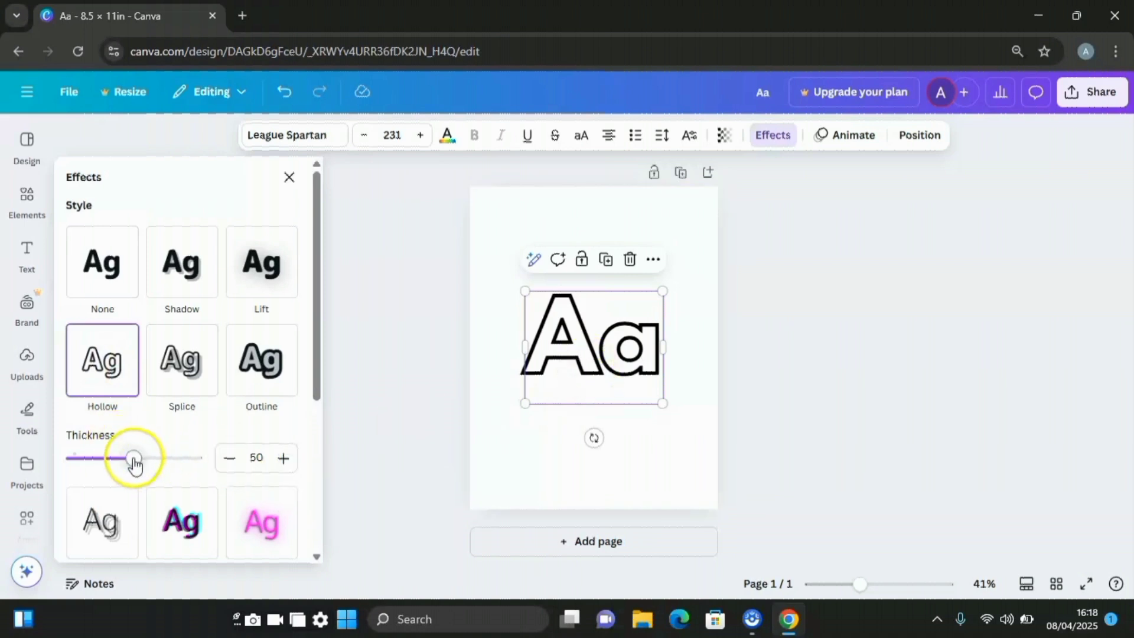
left_click_drag(134, 458, 91, 462)
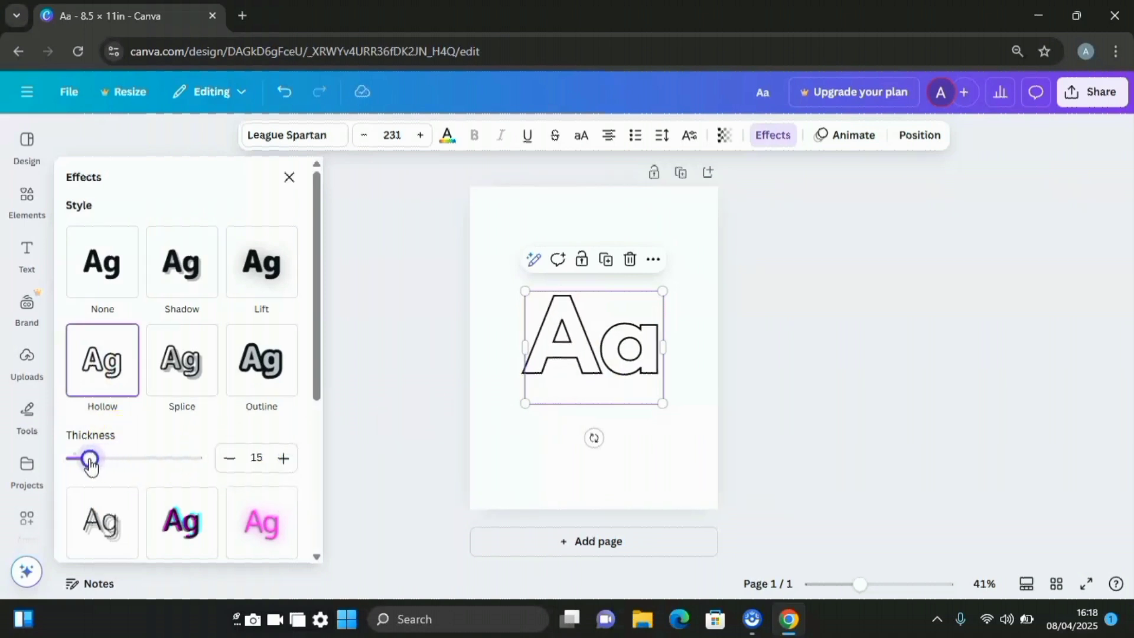
left_click(650, 359)
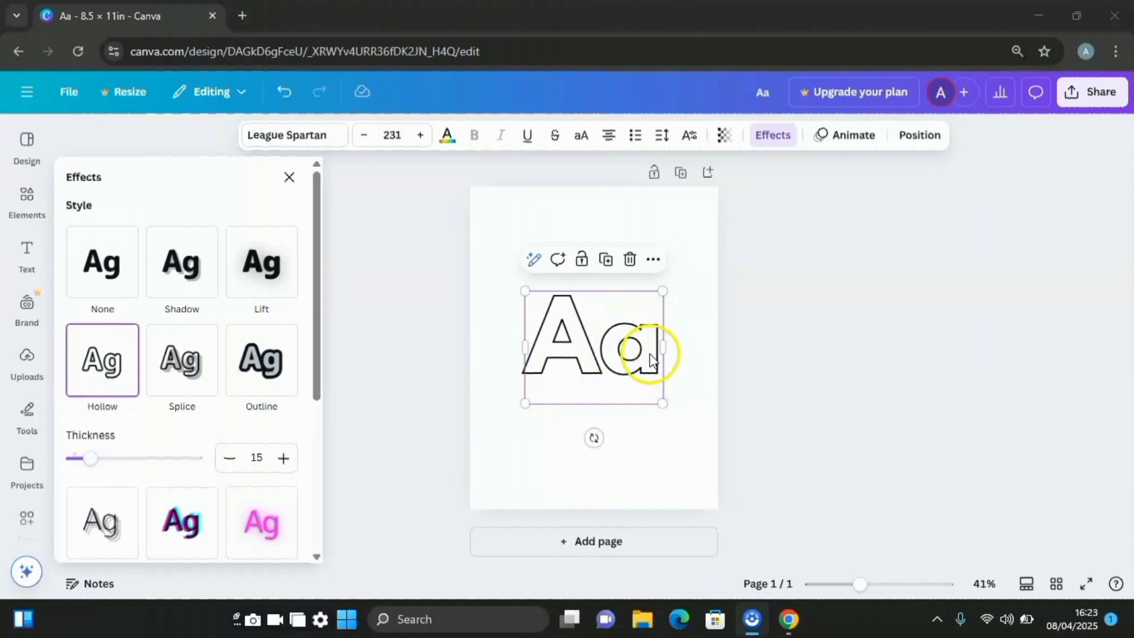
Add an outline apple graphic from an 'apple' search and shrink it into the top-right corner.
left_click(25, 207)
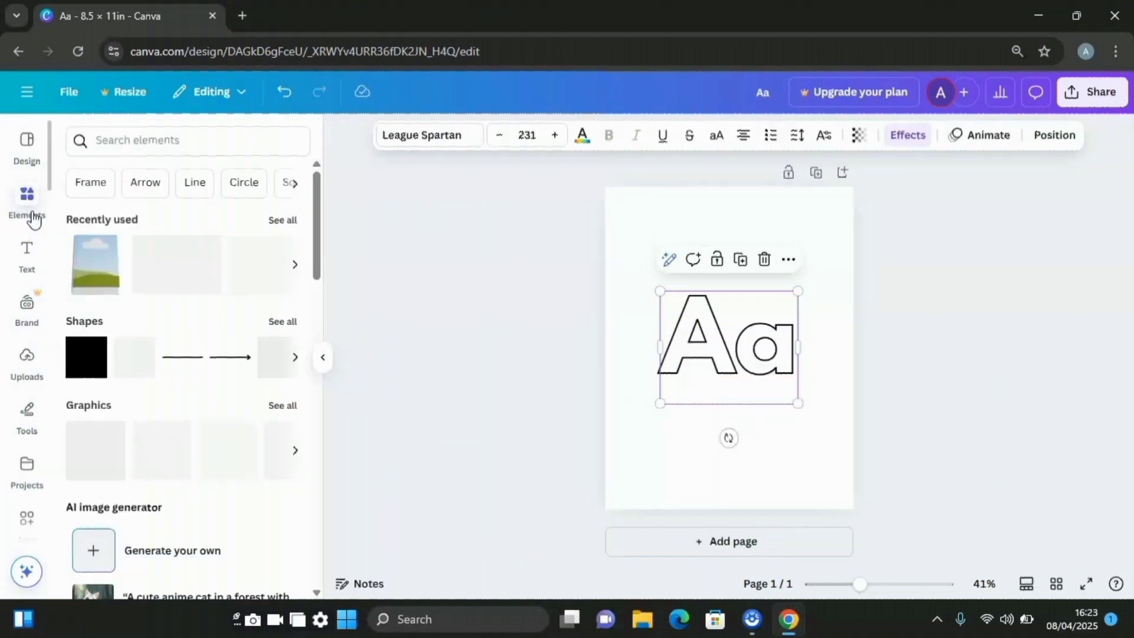
left_click(108, 137)
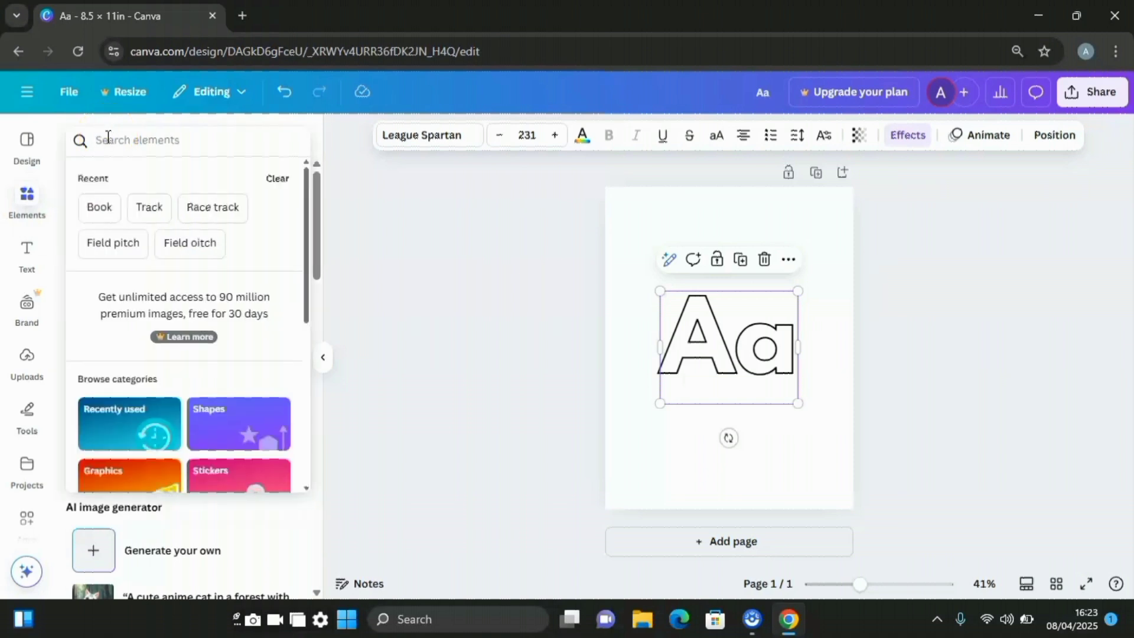
type("apple")
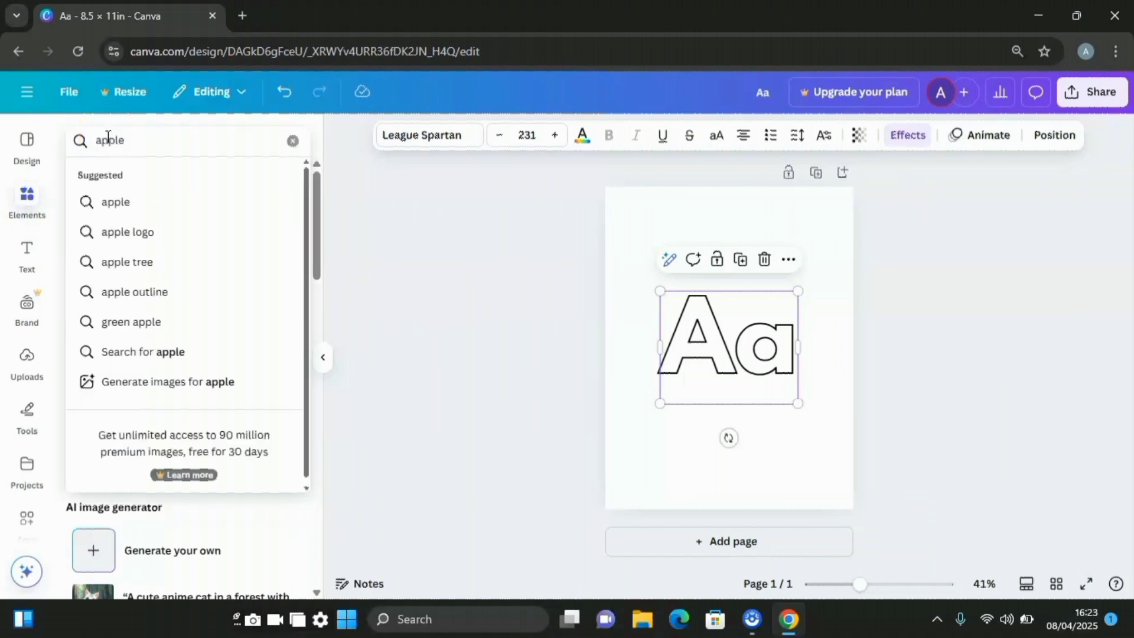
key("Return")
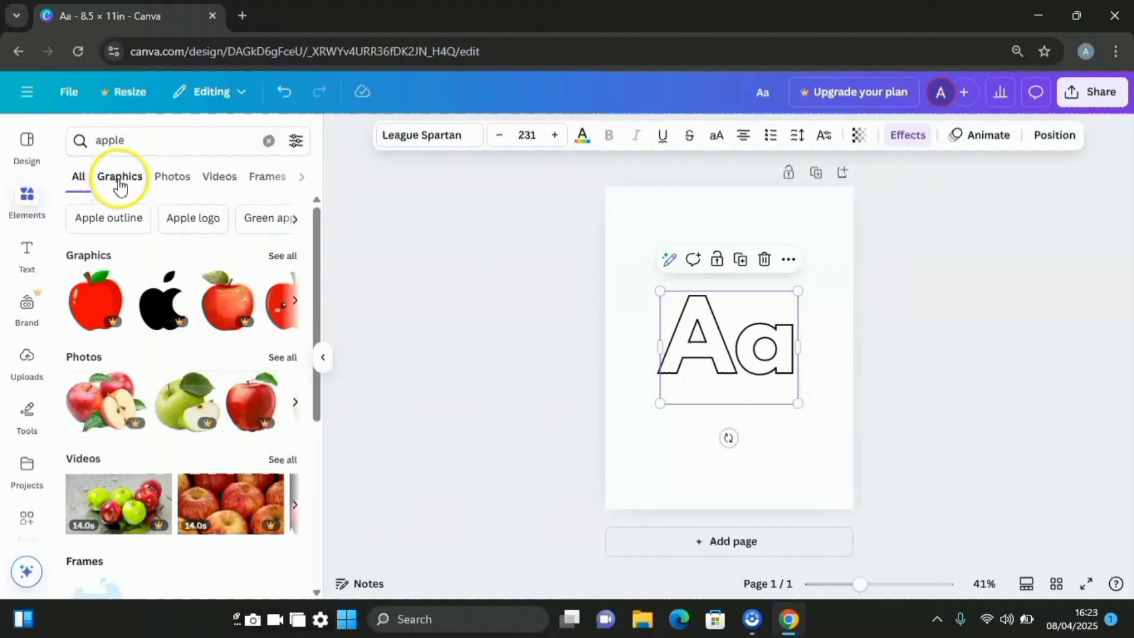
left_click(119, 177)
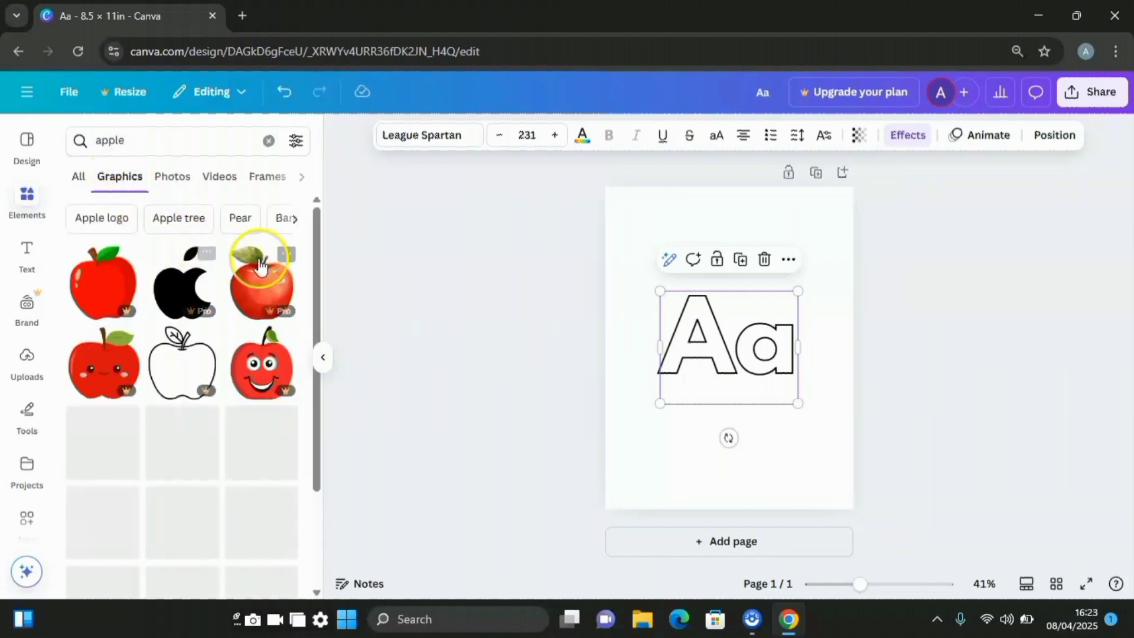
scroll(285, 278, "down", 5)
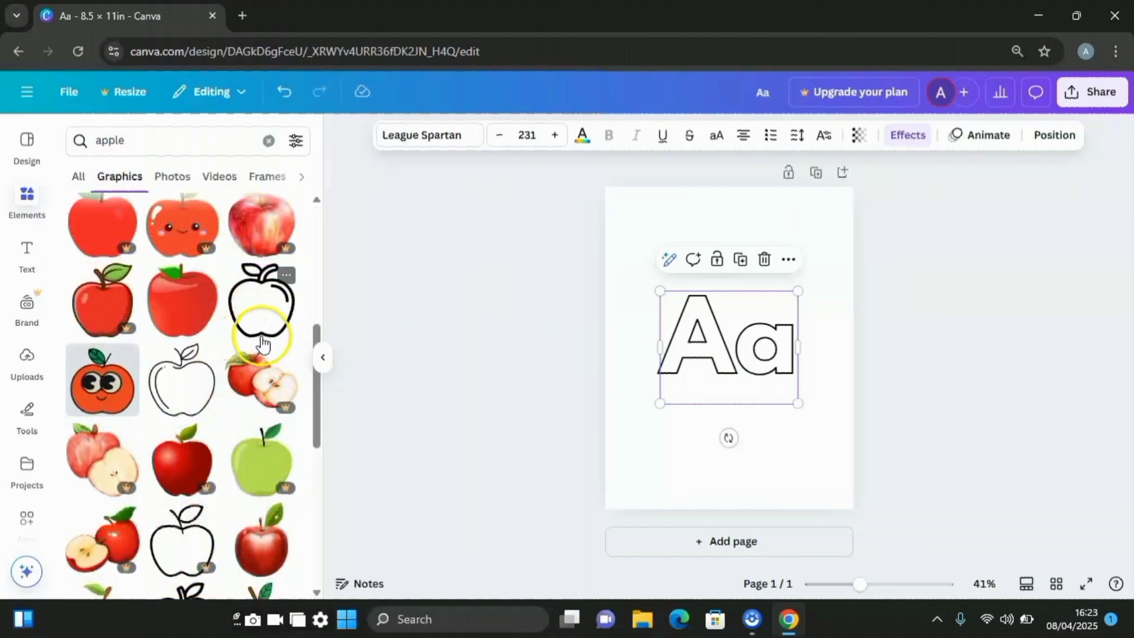
scroll(228, 375, "down", 2)
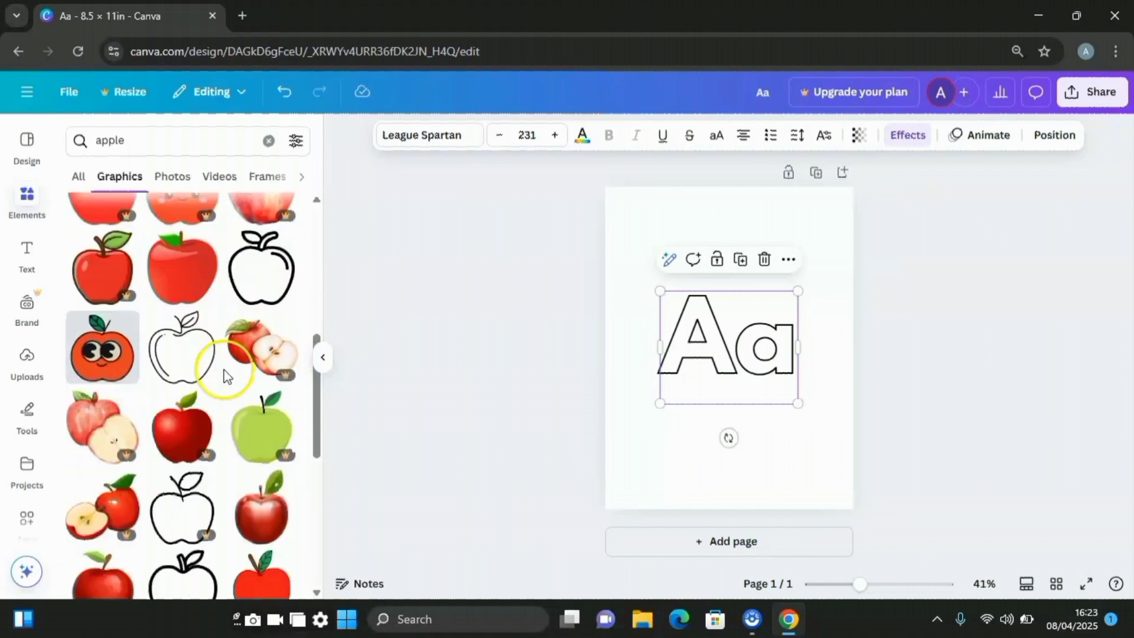
left_click(182, 381)
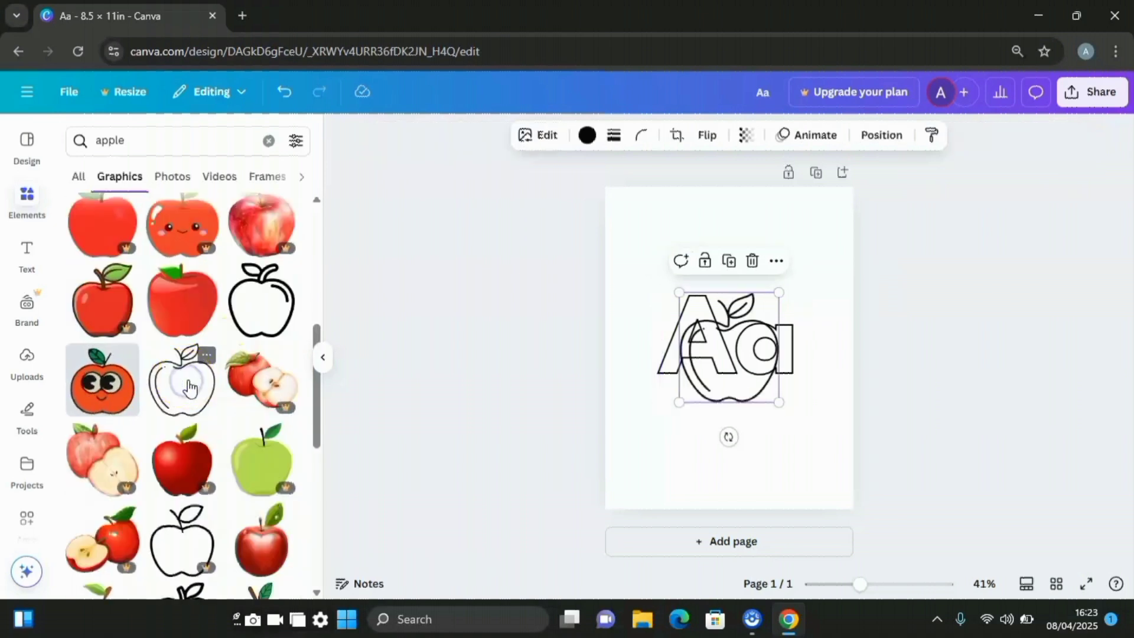
left_click_drag(722, 375, 773, 288)
left_click_drag(829, 318, 806, 261)
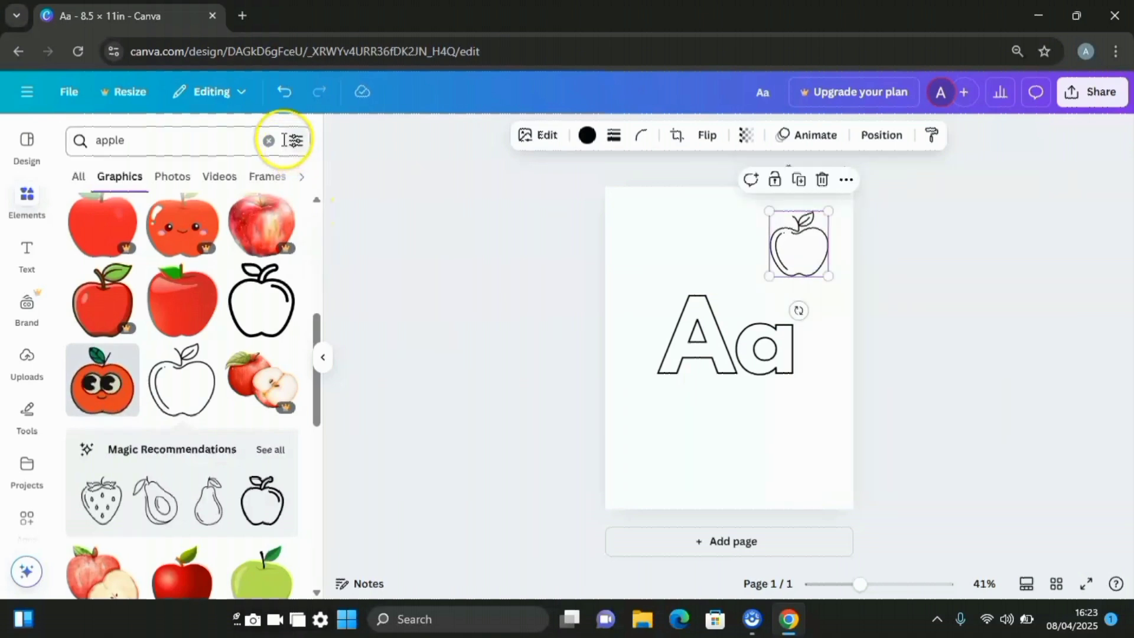
Search 'ant' and place a small outline ant in the top-left corner.
left_click(269, 140)
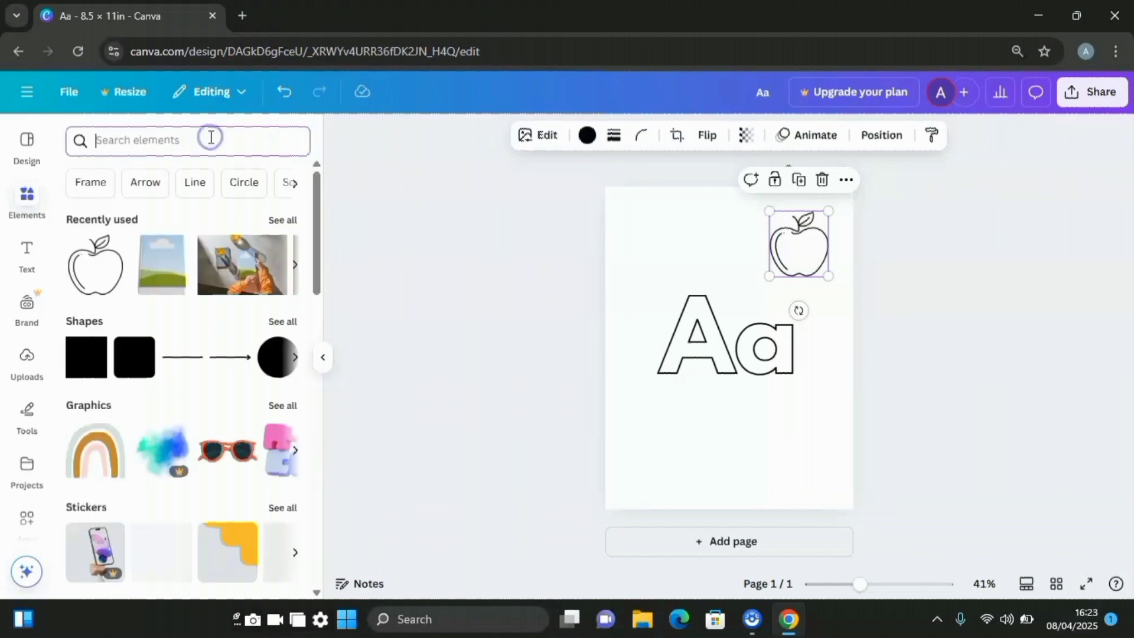
type("ant")
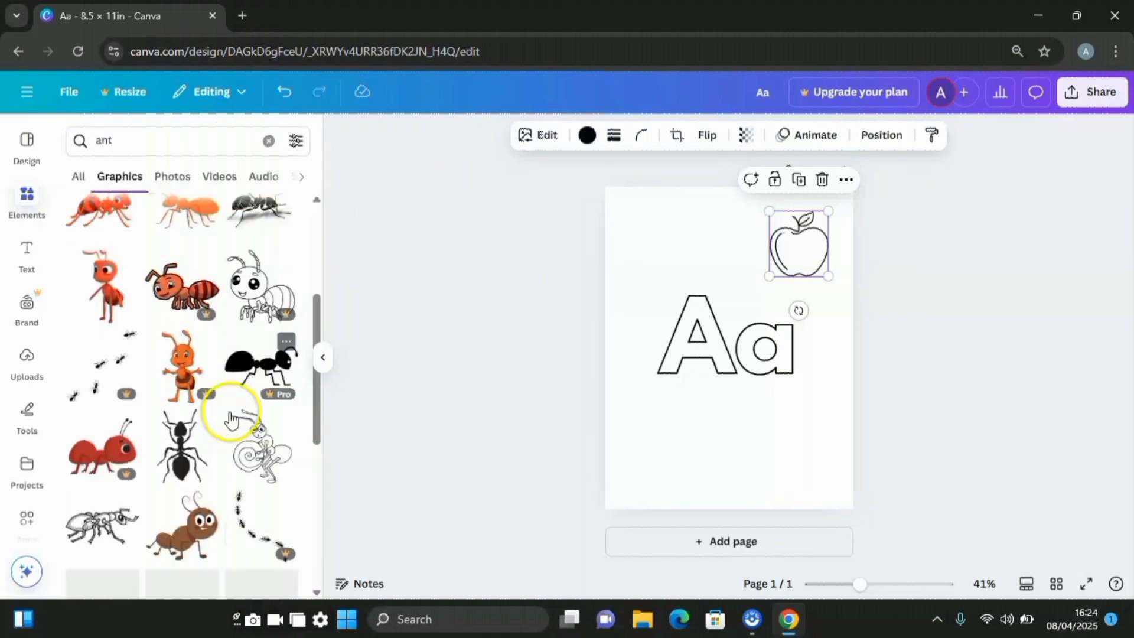
scroll(236, 405, "down", 1)
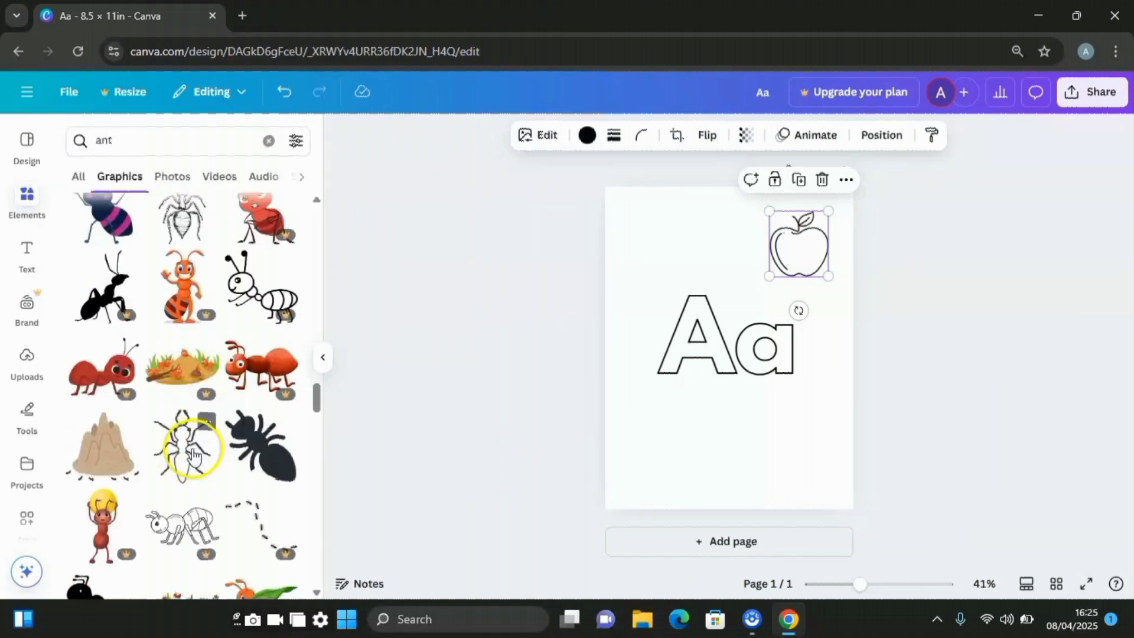
left_click(193, 454)
left_click_drag(749, 425, 654, 270)
left_click(696, 333)
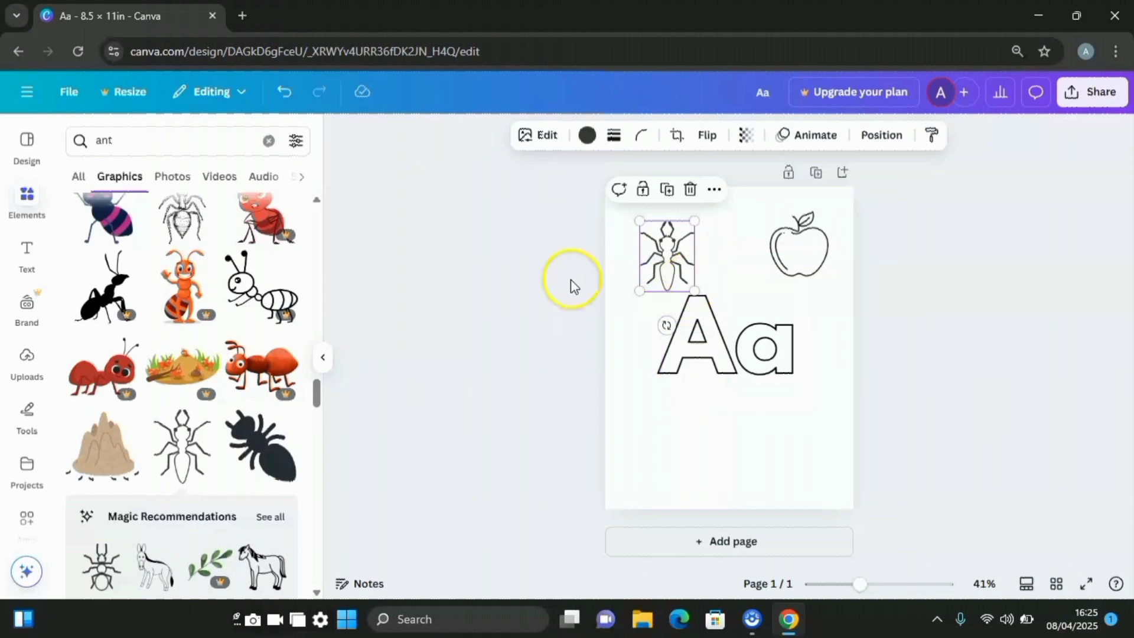
Search 'antelope' and place a small outline cartoon antelope at the bottom-left.
left_click(268, 142)
type("ante")
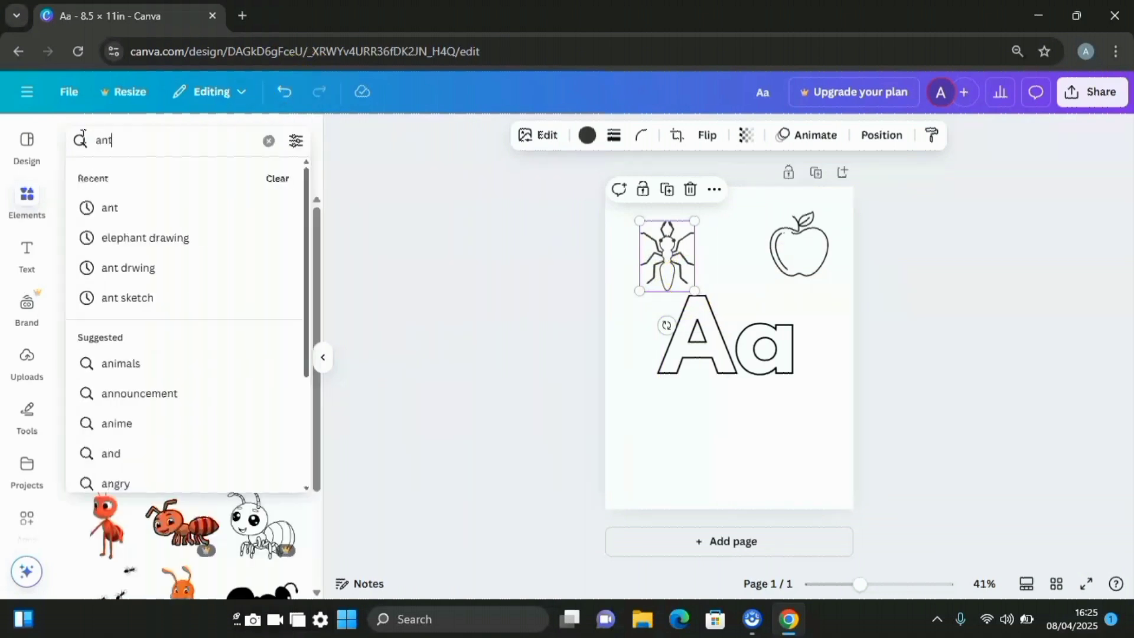
type("lope")
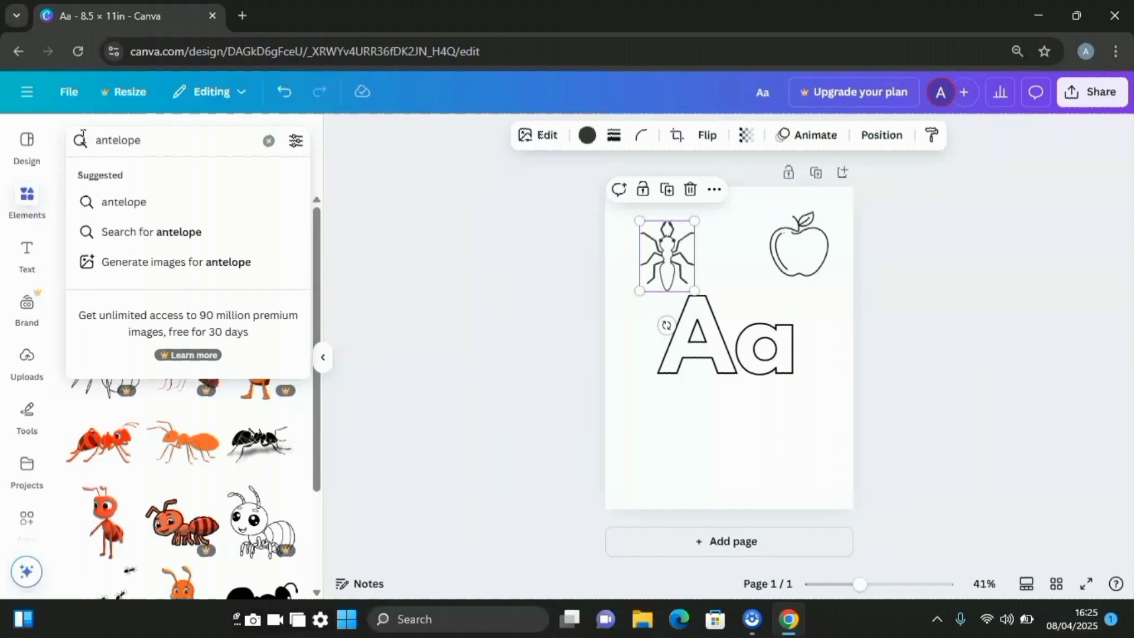
key("Return")
scroll(248, 295, "down", 10)
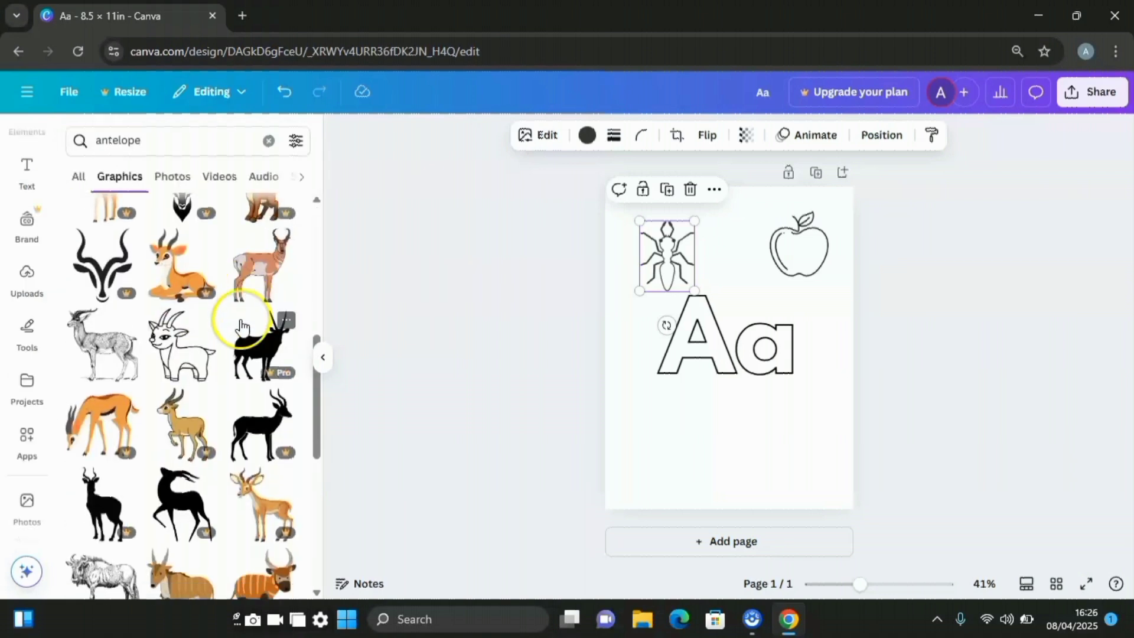
scroll(242, 352, "down", 2)
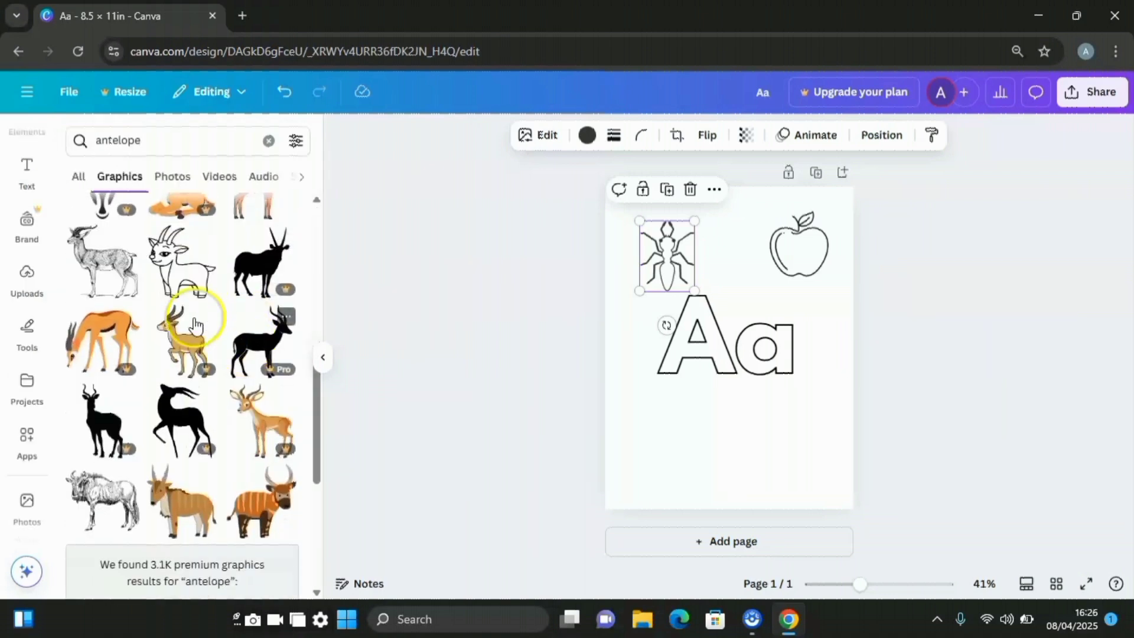
left_click(184, 275)
left_click_drag(788, 384, 676, 461)
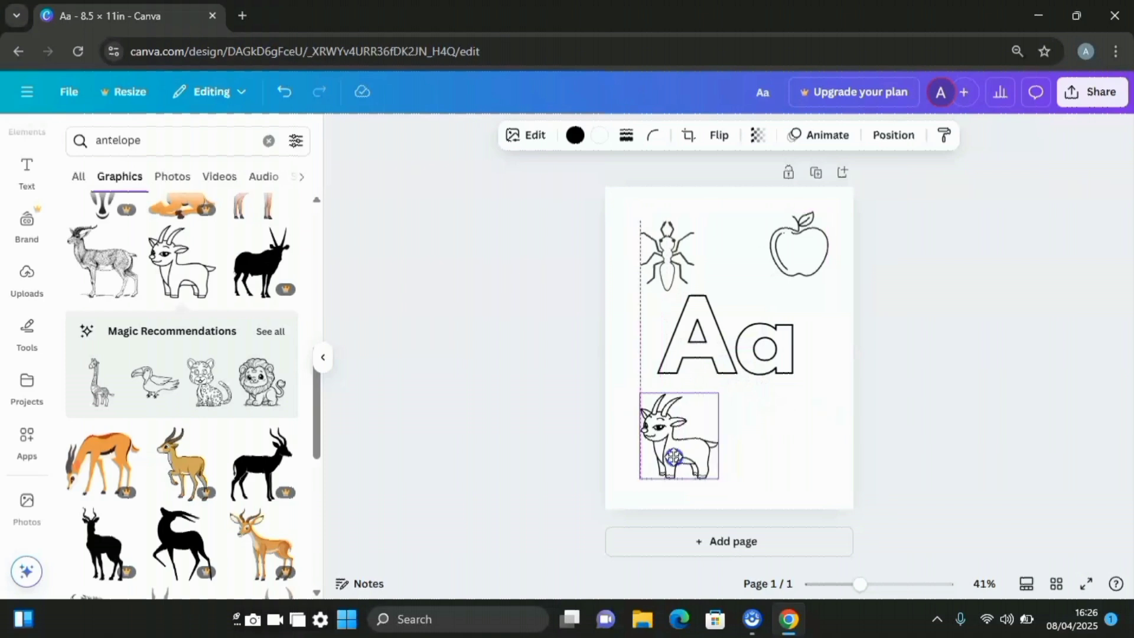
left_click(208, 141)
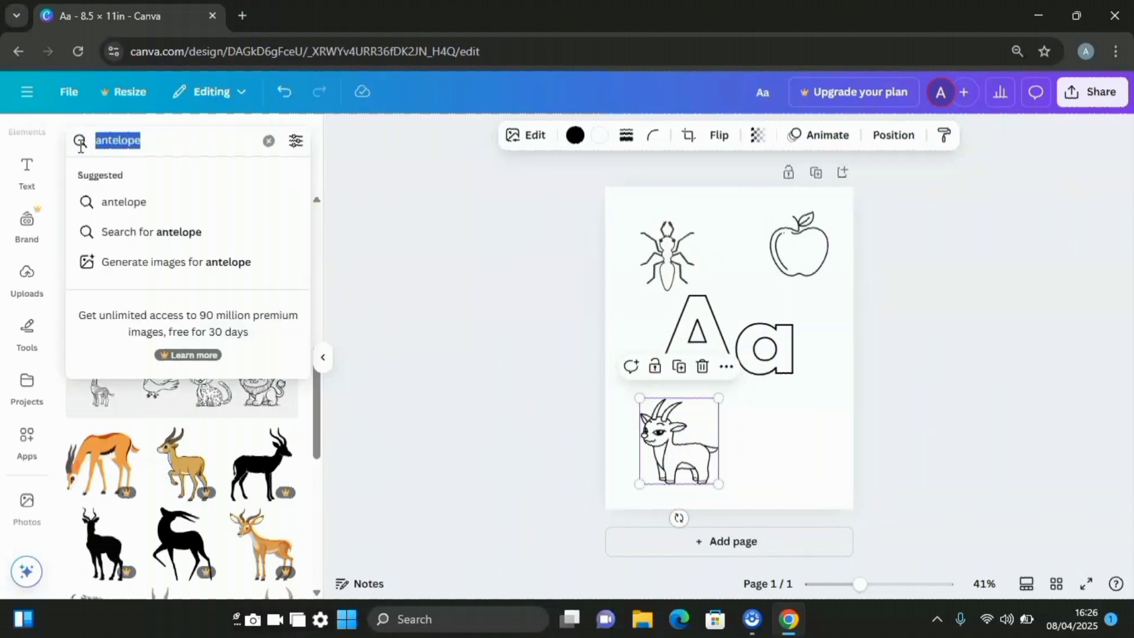
Search 'ax' and place the outline axe at the page's bottom-right.
type("axe")
key("Return")
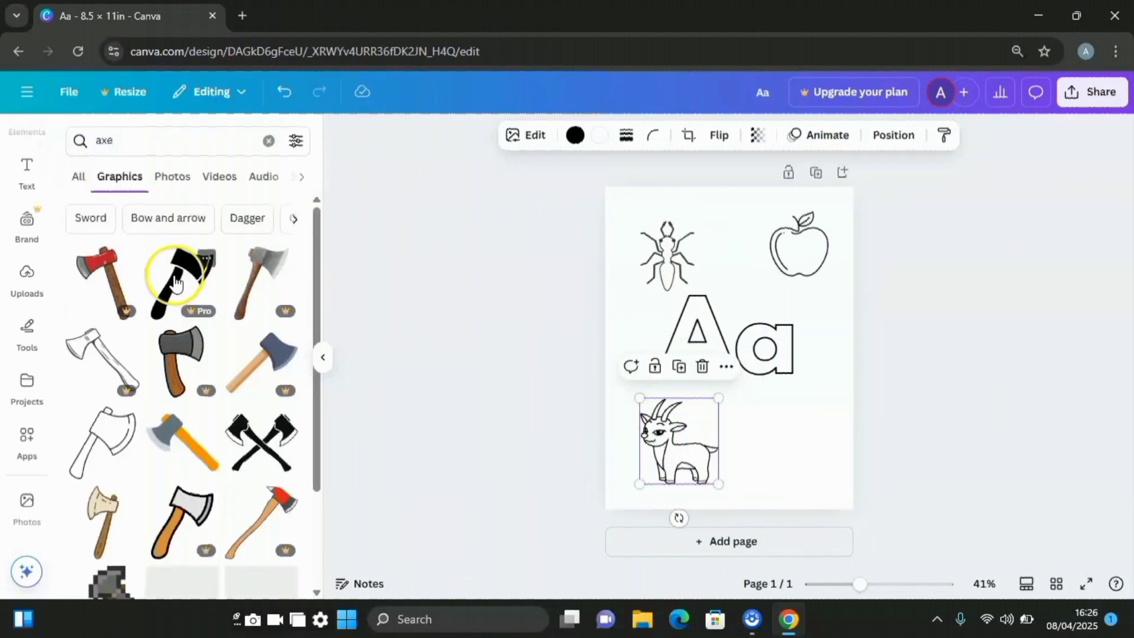
scroll(204, 373, "down", 2)
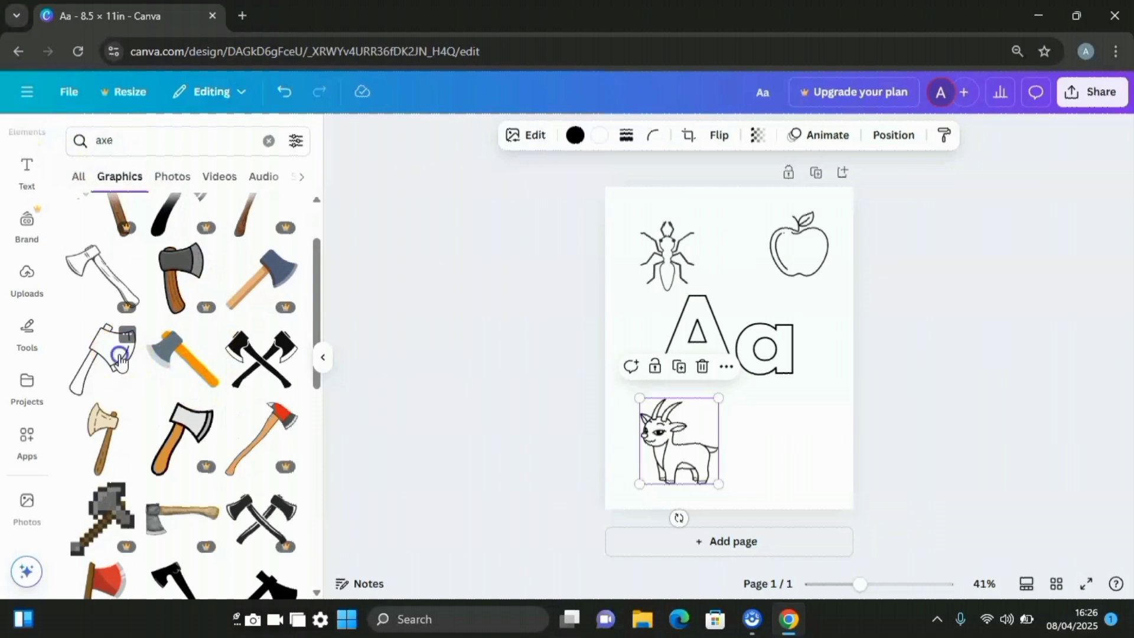
left_click(120, 359)
left_click_drag(716, 347, 794, 421)
Add a small White arrow graphic above the Aa, between the ant and apple.
left_click(95, 142)
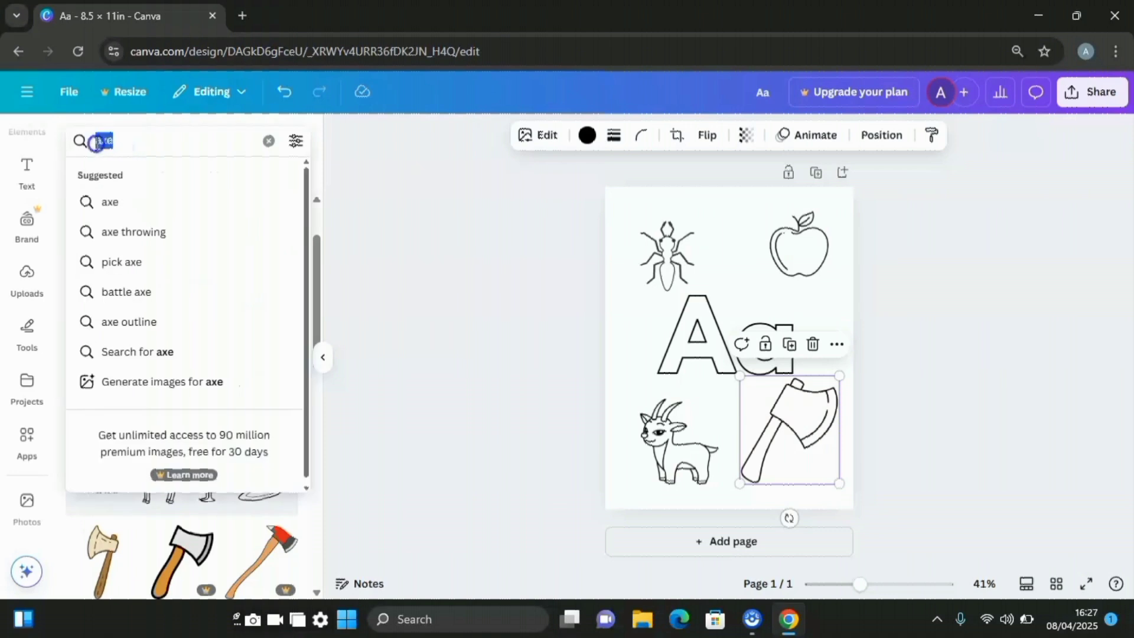
type("arrow")
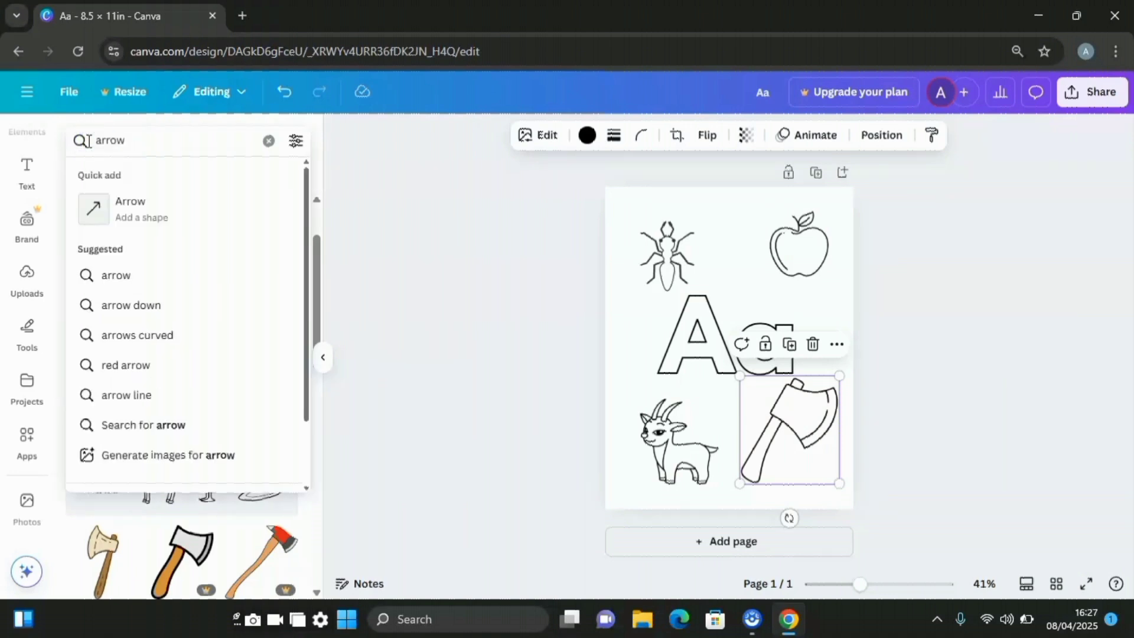
key("Return")
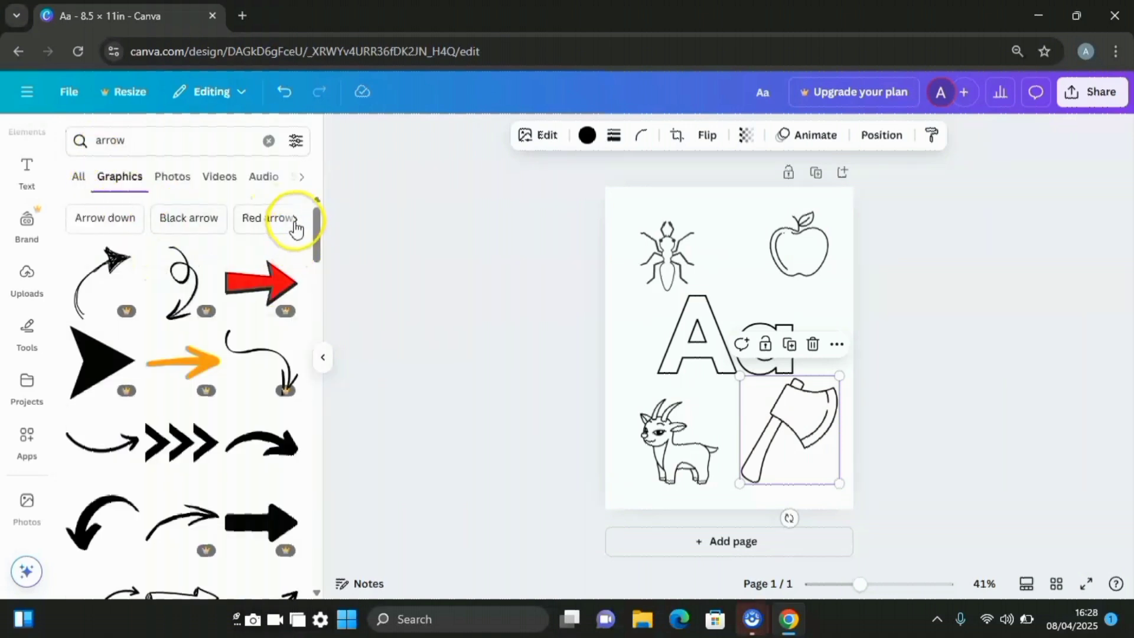
left_click(296, 223)
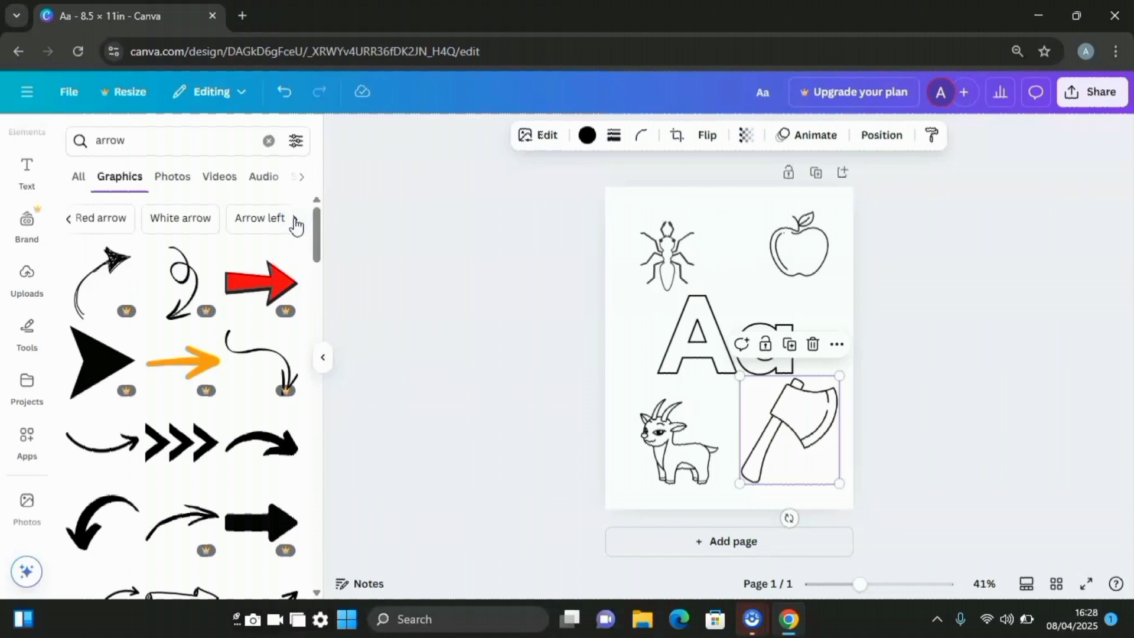
left_click(195, 218)
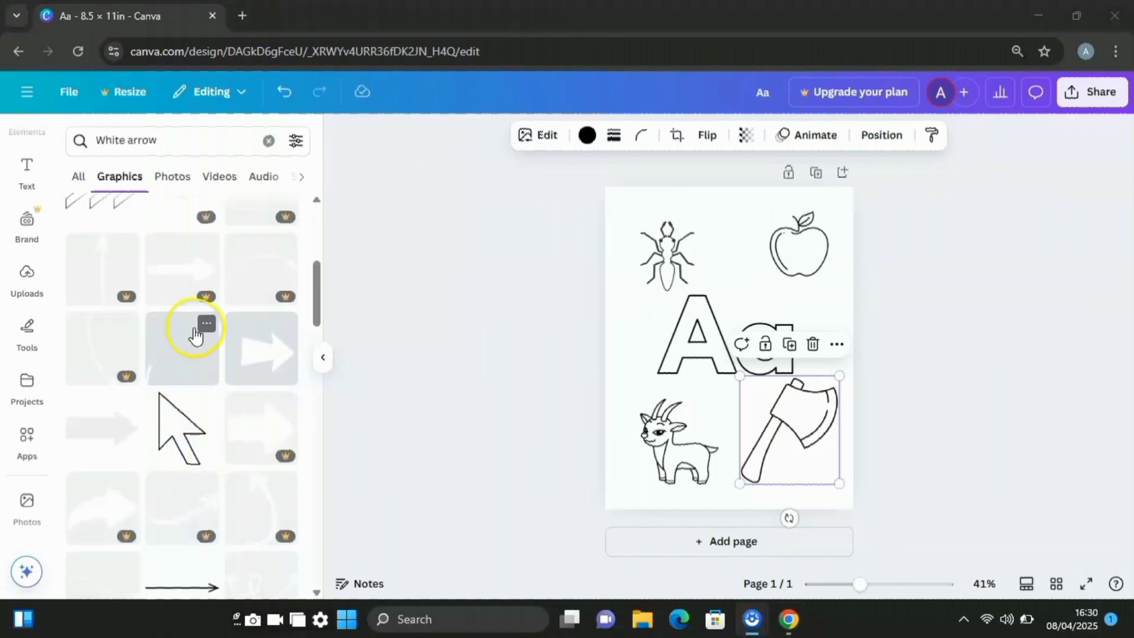
left_click(176, 429)
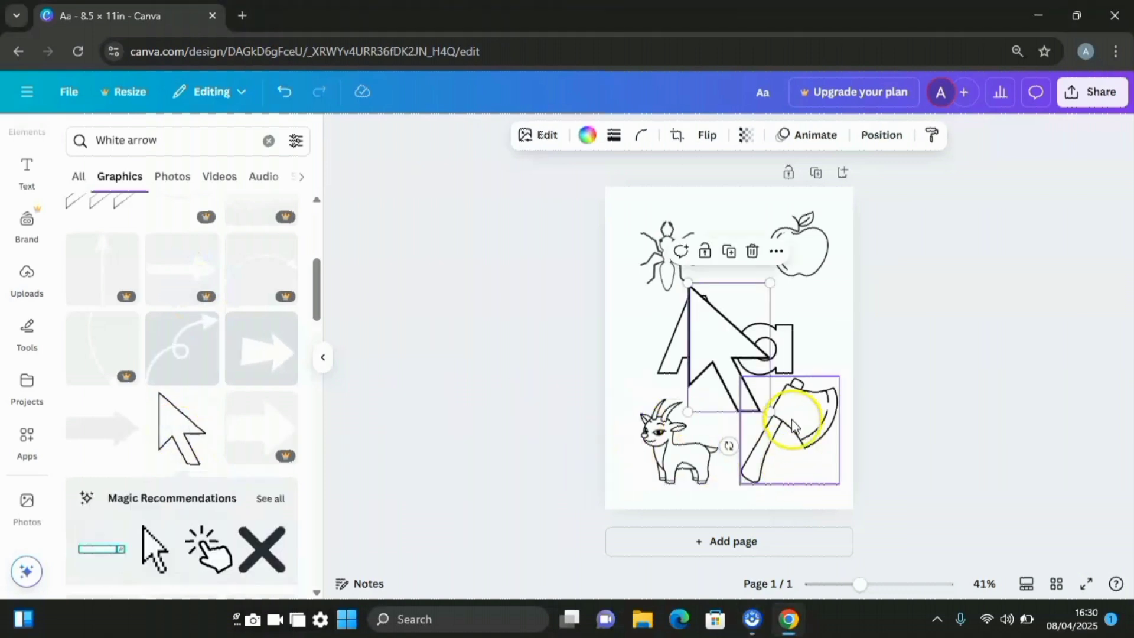
left_click_drag(769, 411, 835, 383)
left_click_drag(827, 344, 752, 297)
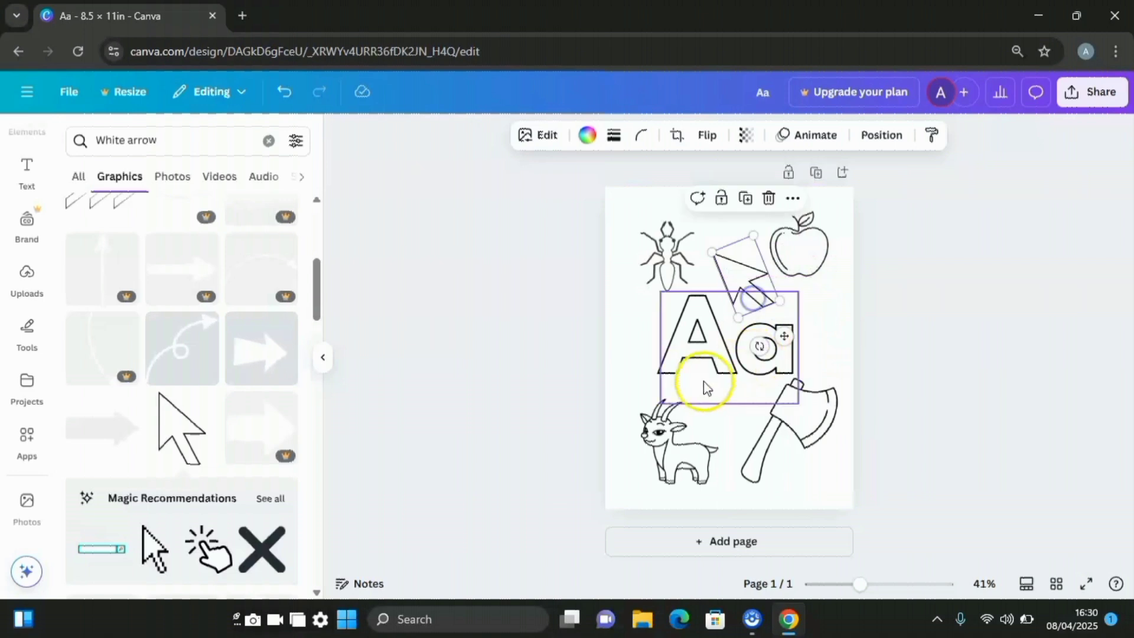
Search 'abacus' and add a small outline abacus between the antelope and axe.
left_click(99, 136)
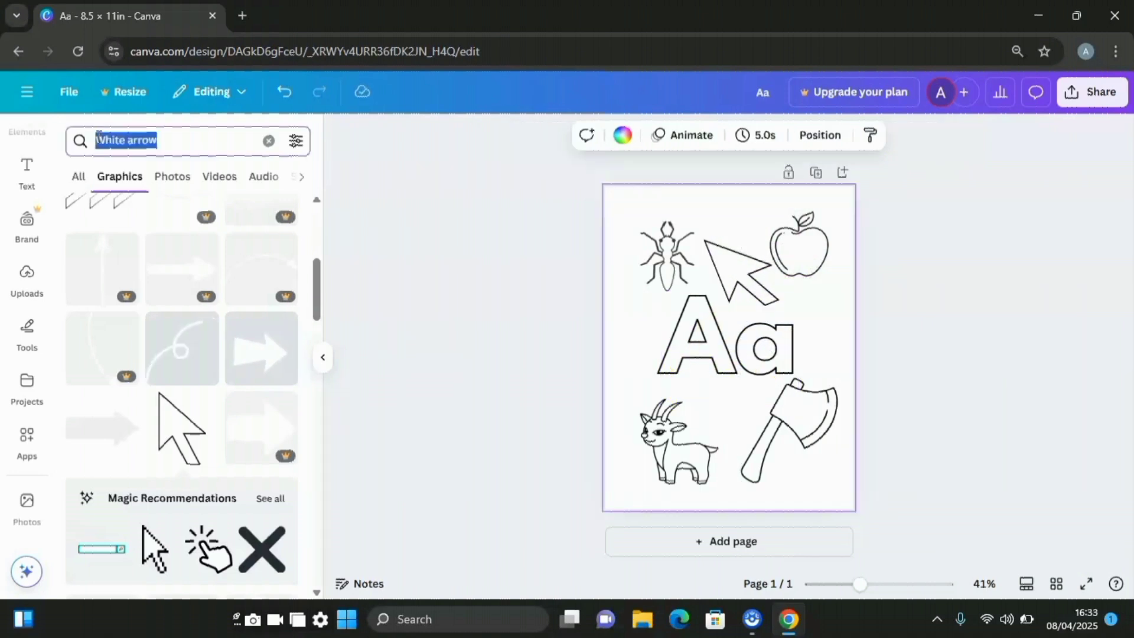
type("abacus")
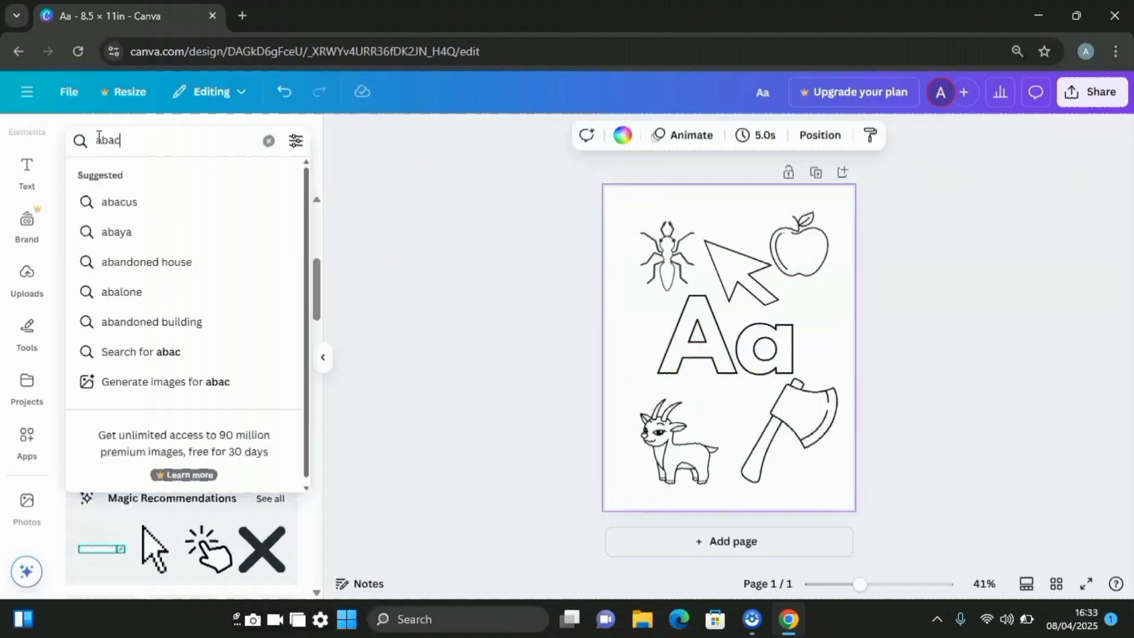
key("Return")
left_click(229, 275)
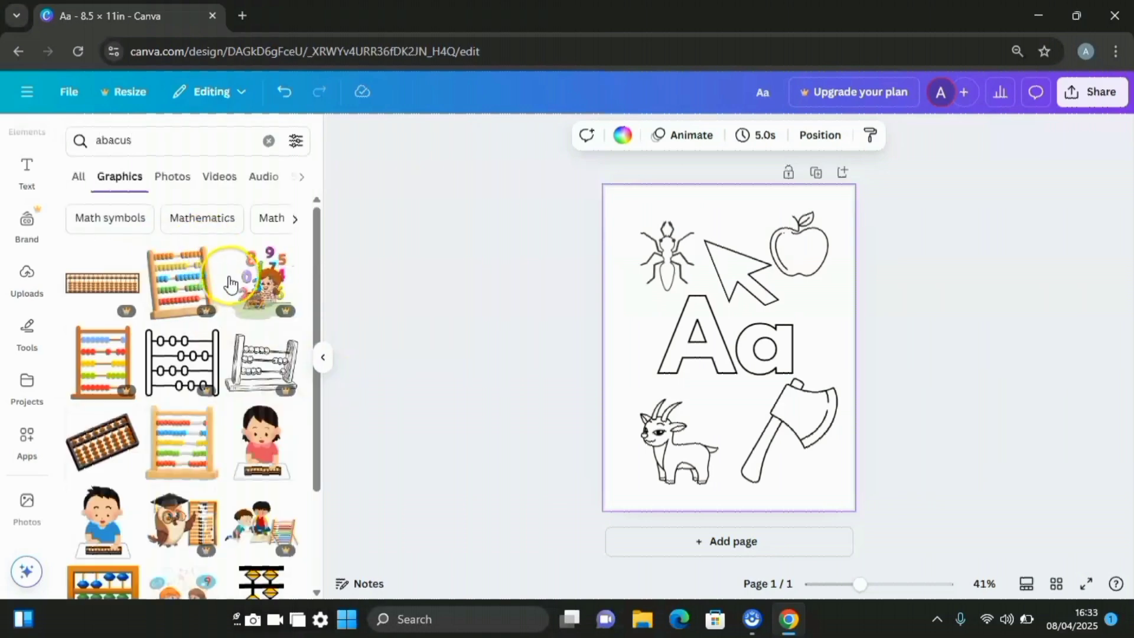
scroll(230, 285, "down", 2)
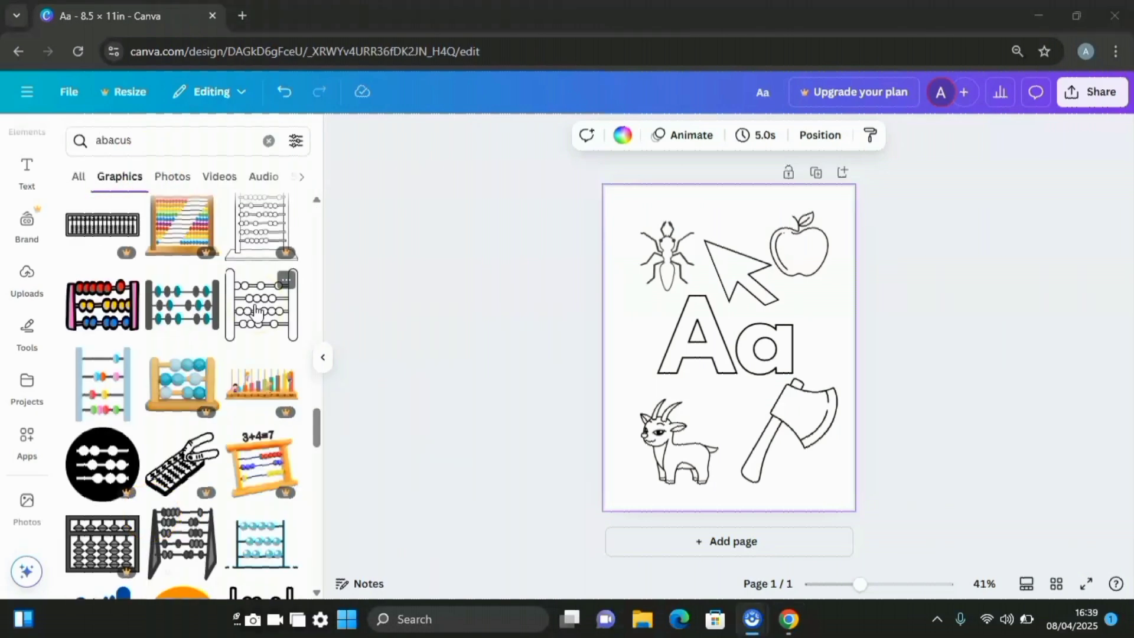
left_click(255, 311)
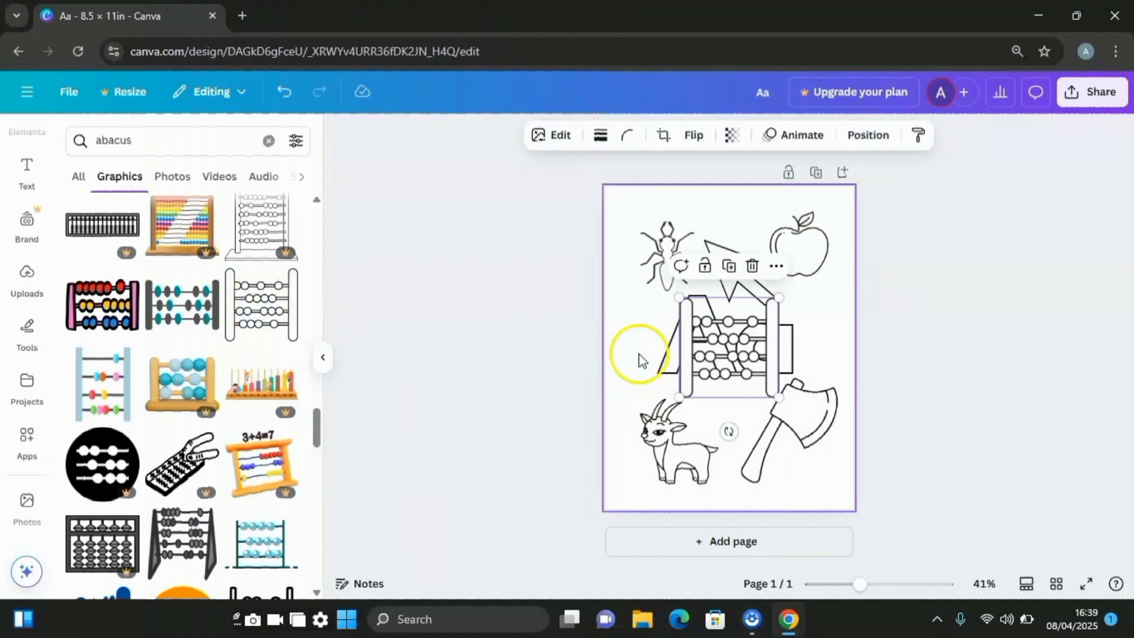
left_click_drag(748, 380, 725, 434)
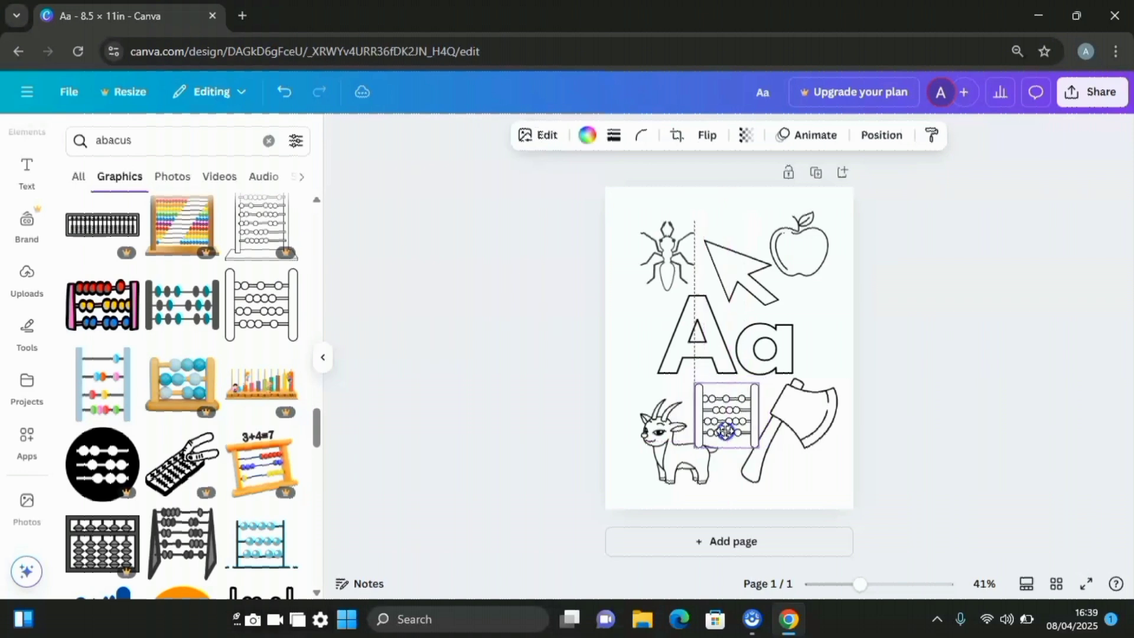
Adjust the axe, shrink the goat and nudge the abacus into balance along the bottom.
left_click(788, 437)
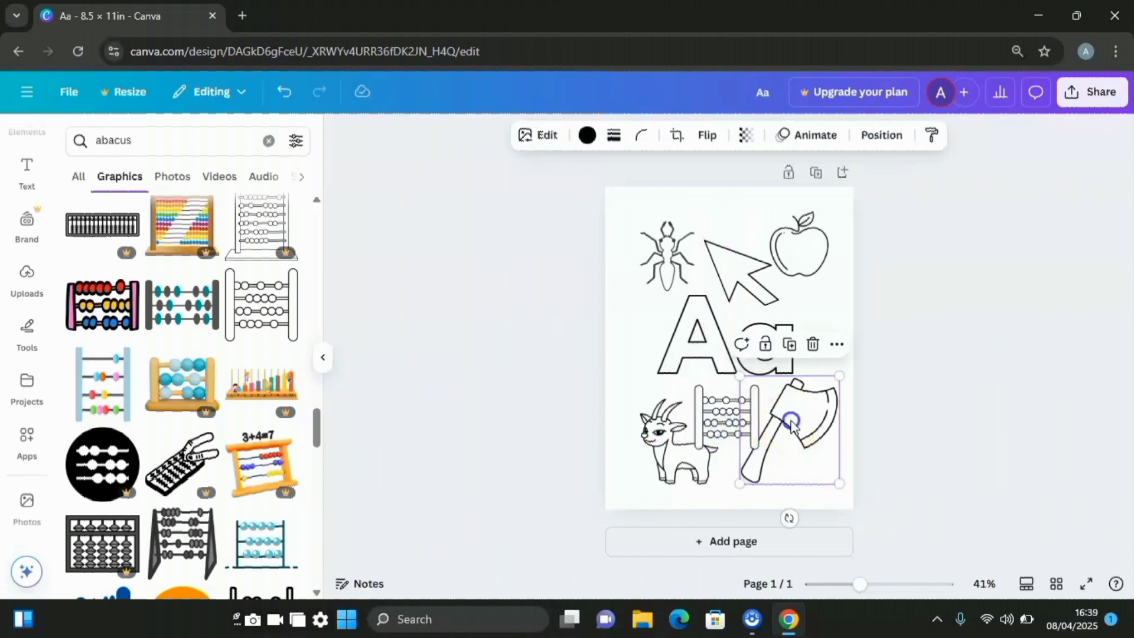
left_click_drag(789, 418, 797, 437)
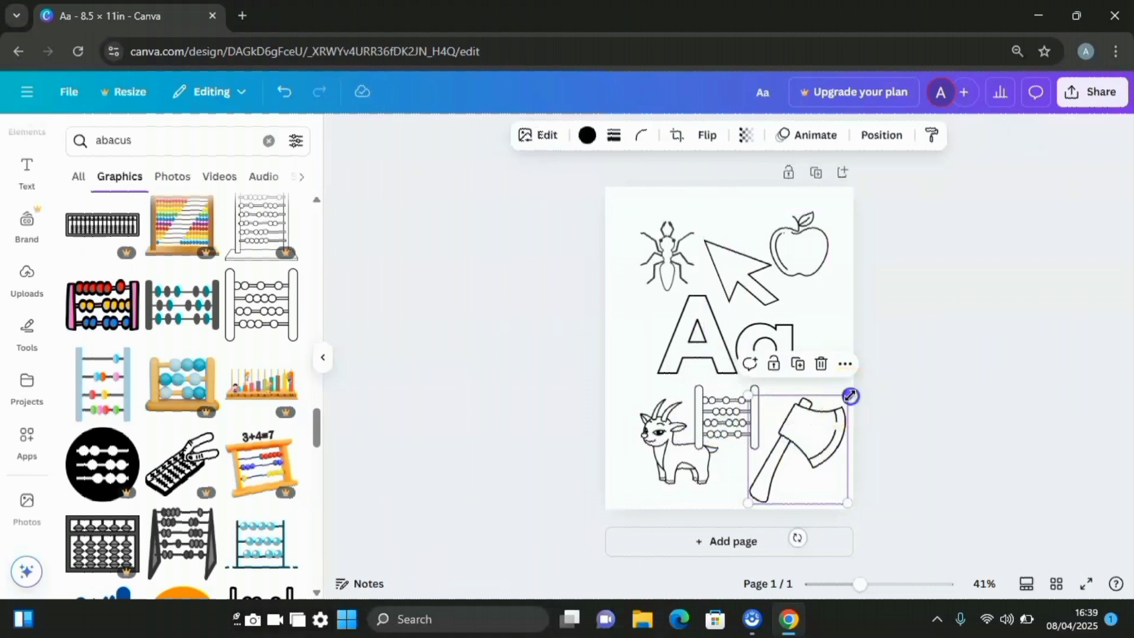
left_click_drag(846, 396, 845, 398)
left_click(664, 417)
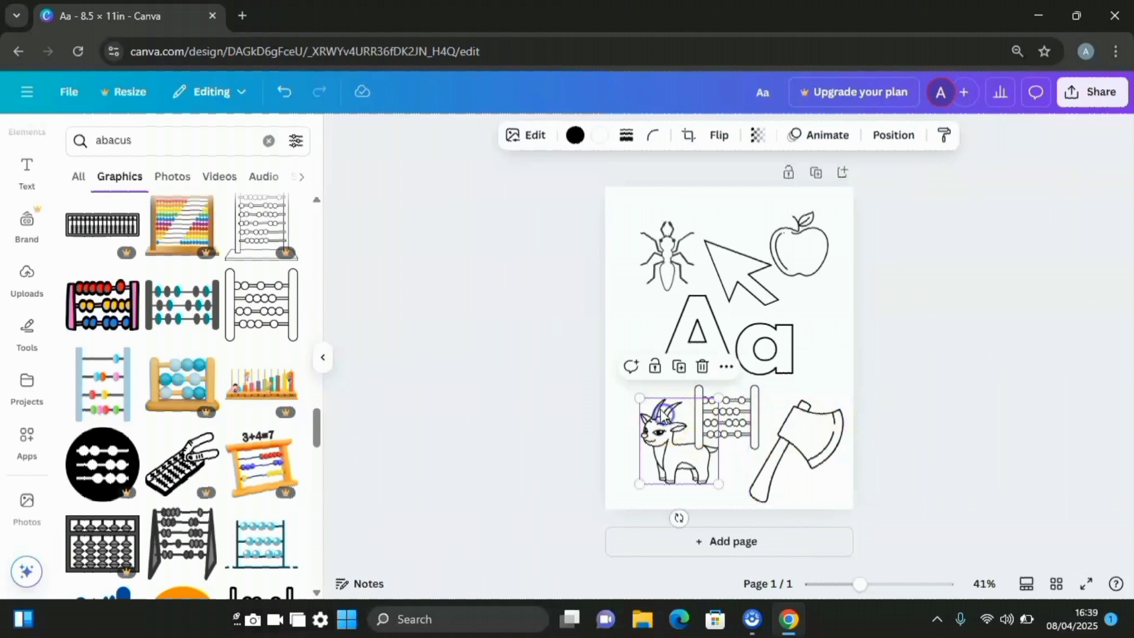
left_click_drag(636, 395, 665, 436)
left_click_drag(734, 432, 738, 423)
left_click(803, 452)
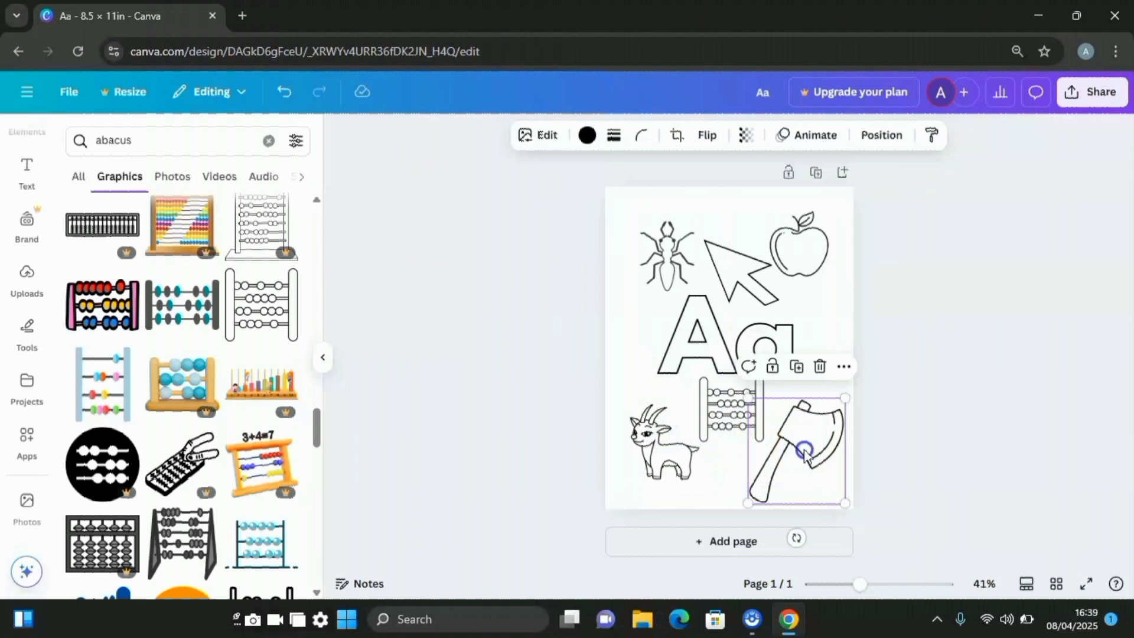
left_click_drag(804, 452, 801, 440)
Realign the ant, arrow and apple along the top of the page.
left_click_drag(664, 264, 654, 268)
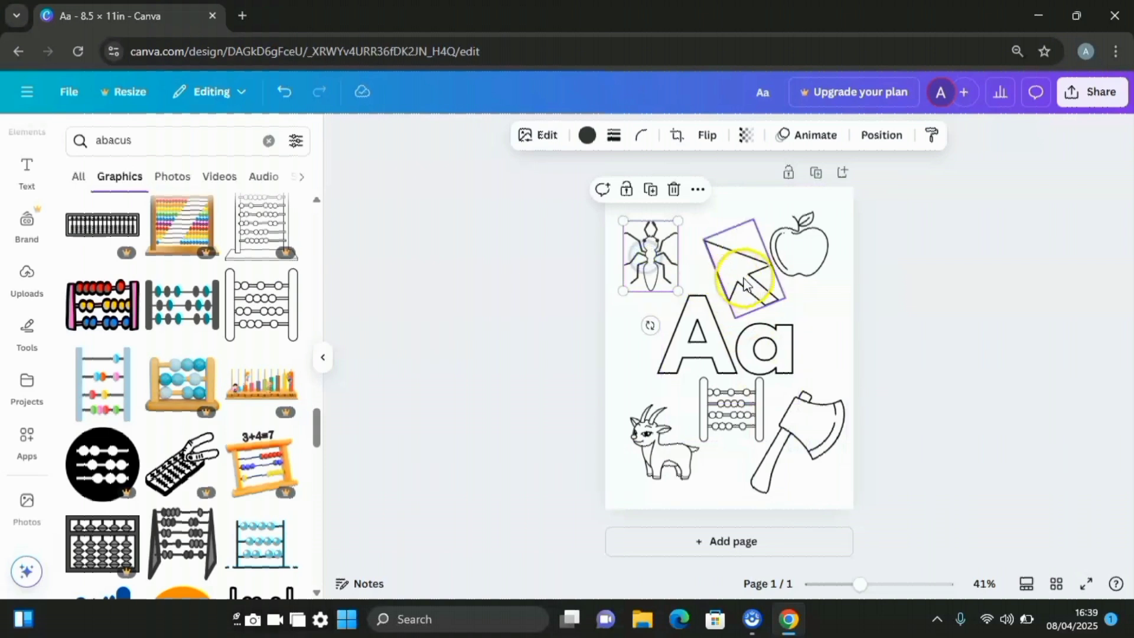
left_click_drag(743, 272, 731, 264)
left_click(787, 261)
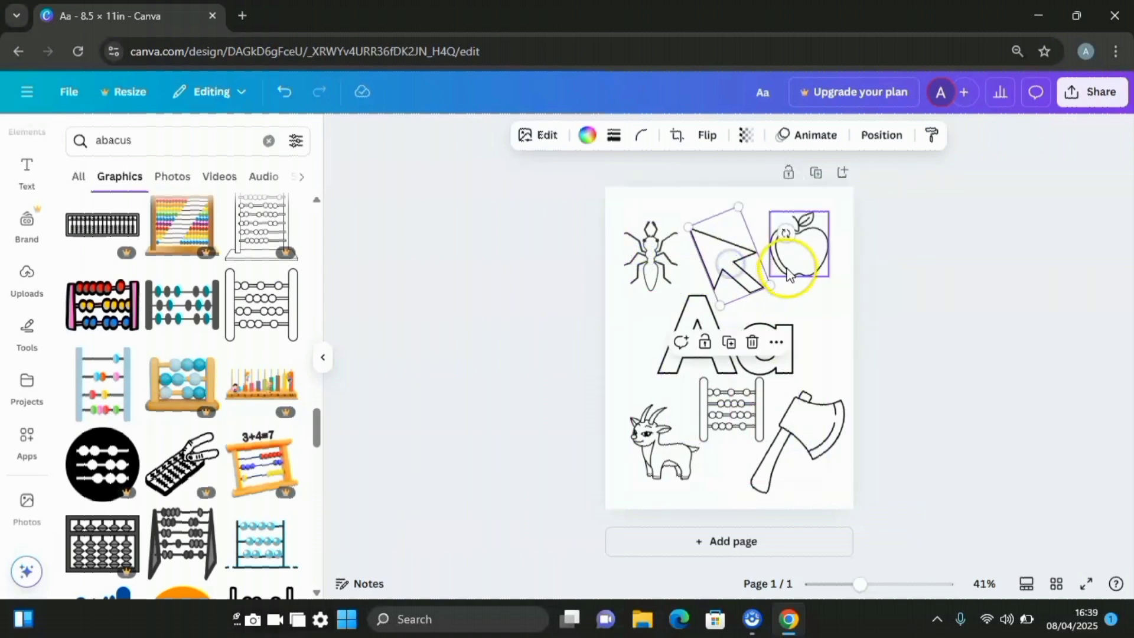
left_click_drag(799, 255, 801, 264)
left_click(832, 351)
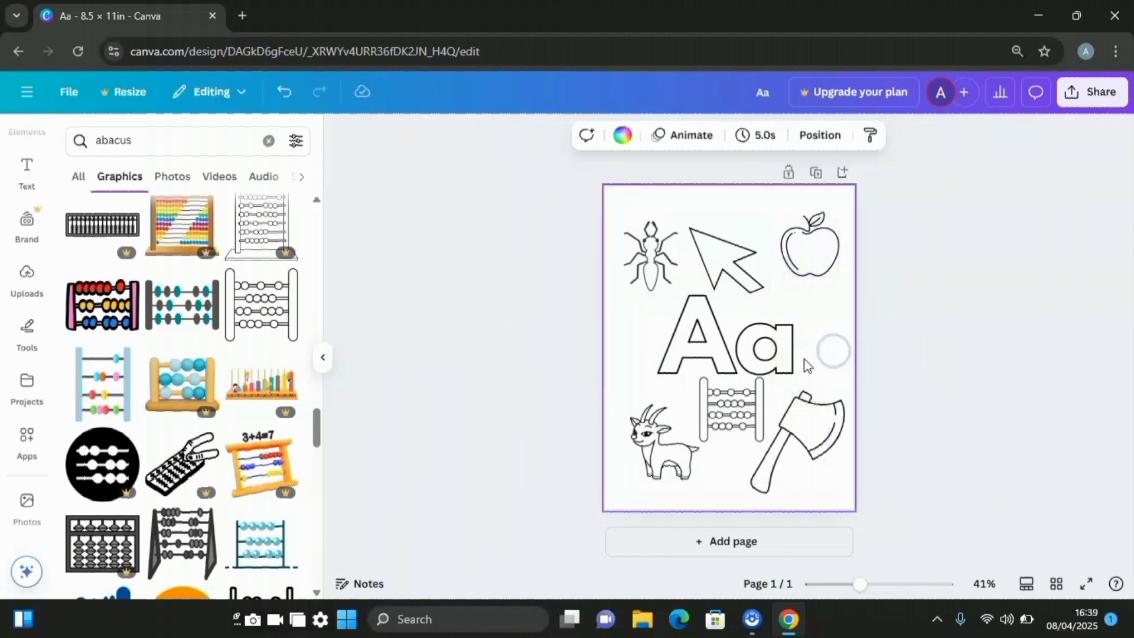
left_click(141, 139)
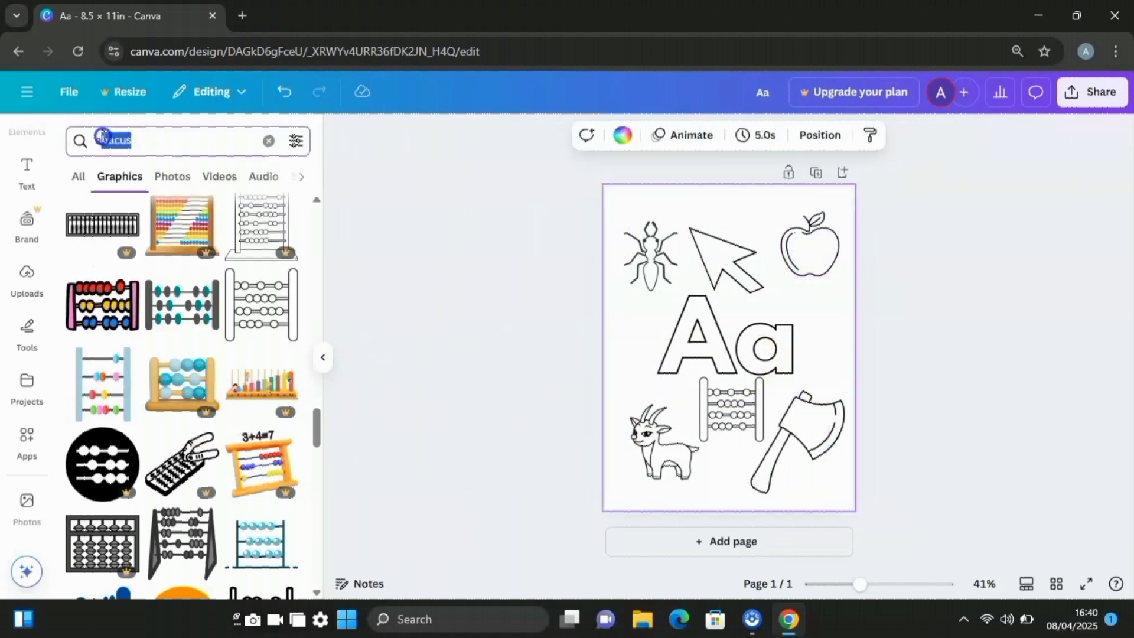
Search 'ambulance' and place an outline ambulance right of the Aa, shifting the Aa left.
type("ambulance")
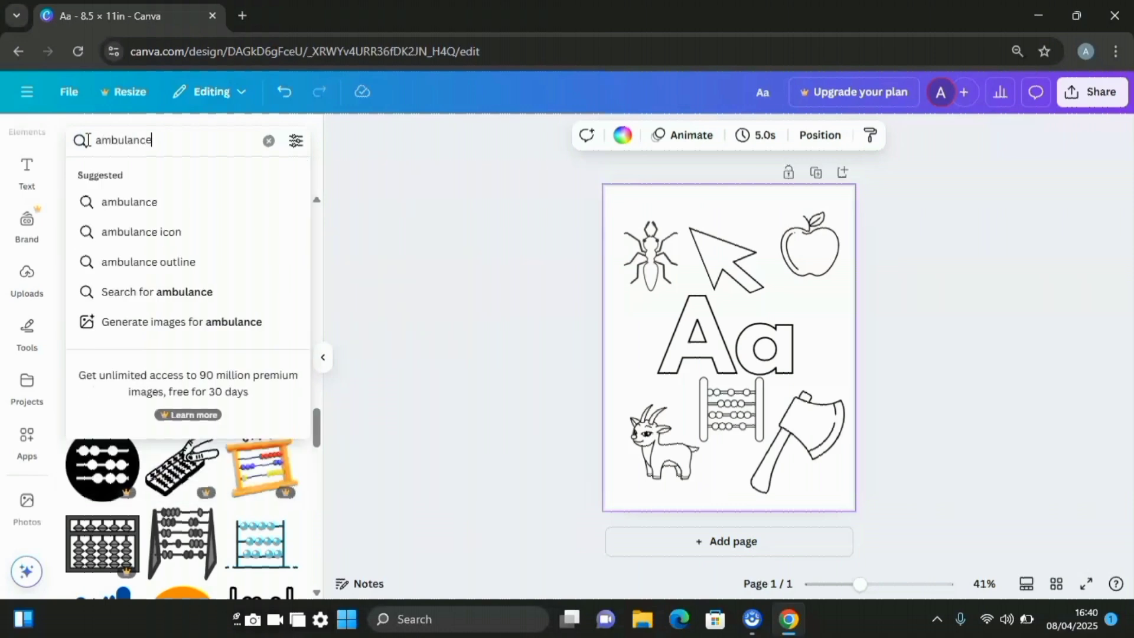
key("Return")
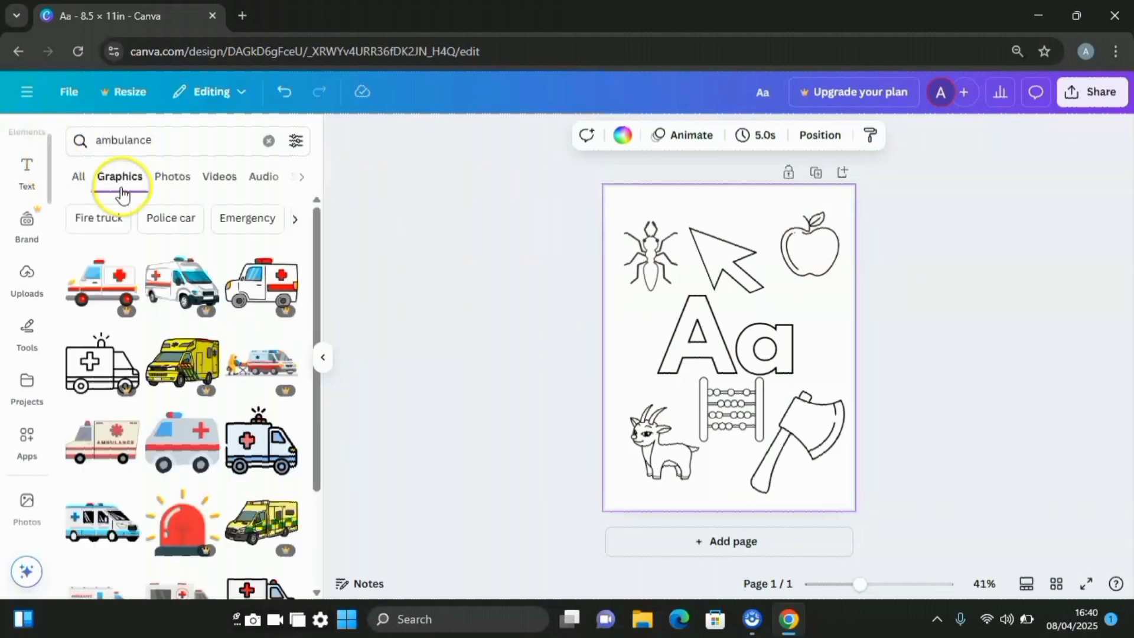
scroll(205, 259, "down", 10)
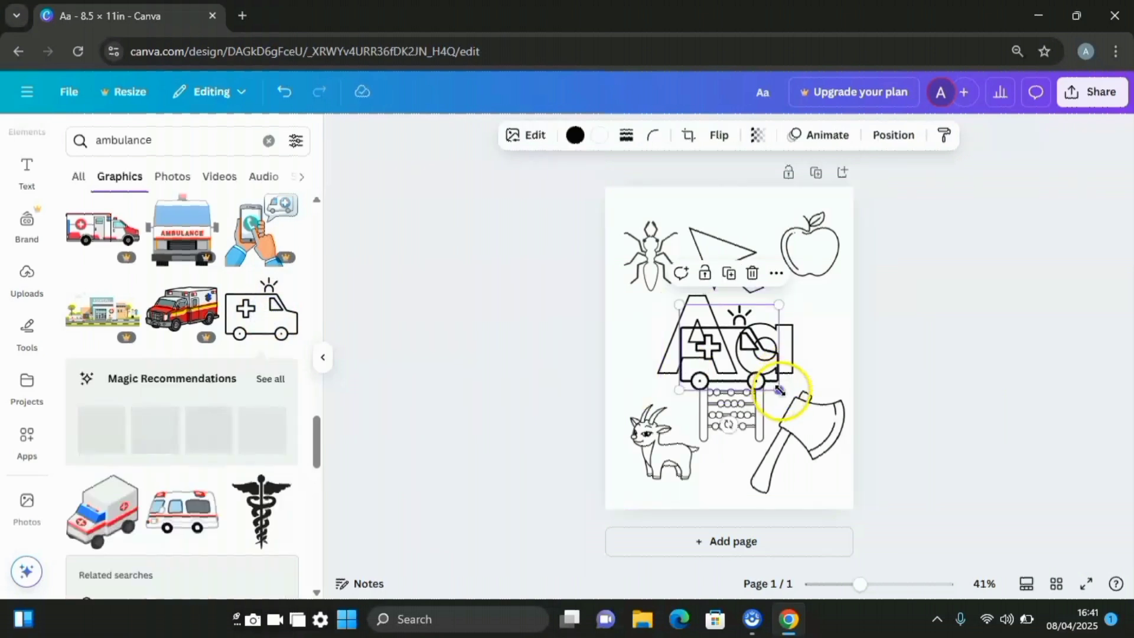
left_click_drag(780, 390, 793, 306)
left_click_drag(721, 342, 679, 343)
left_click(780, 313)
left_click_drag(826, 337, 839, 352)
left_click(192, 139)
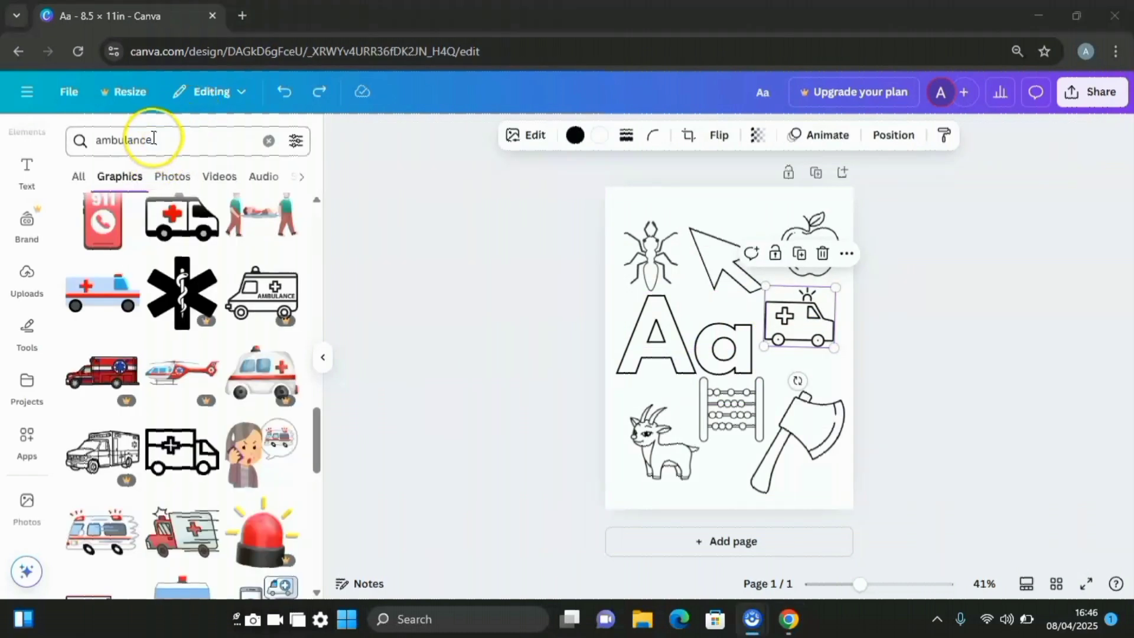
left_click(152, 138)
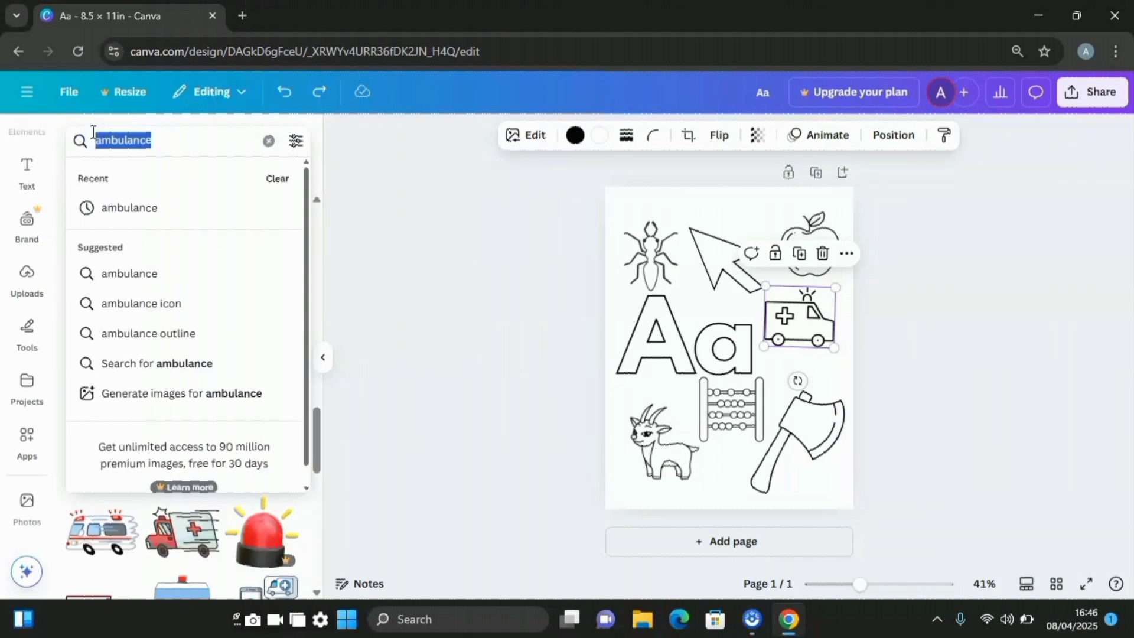
Search graphics for 'flower' and add the black-outline floral corner graphic.
type("flow")
type("e")
key("BackSpace")
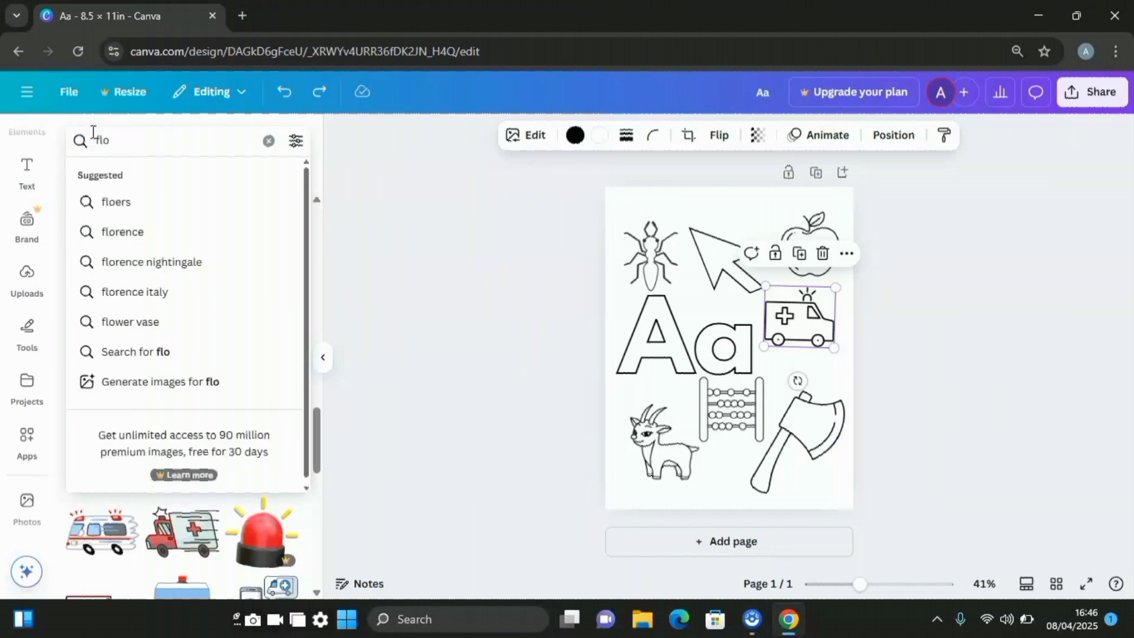
type("wers")
key("Return")
left_click(171, 442)
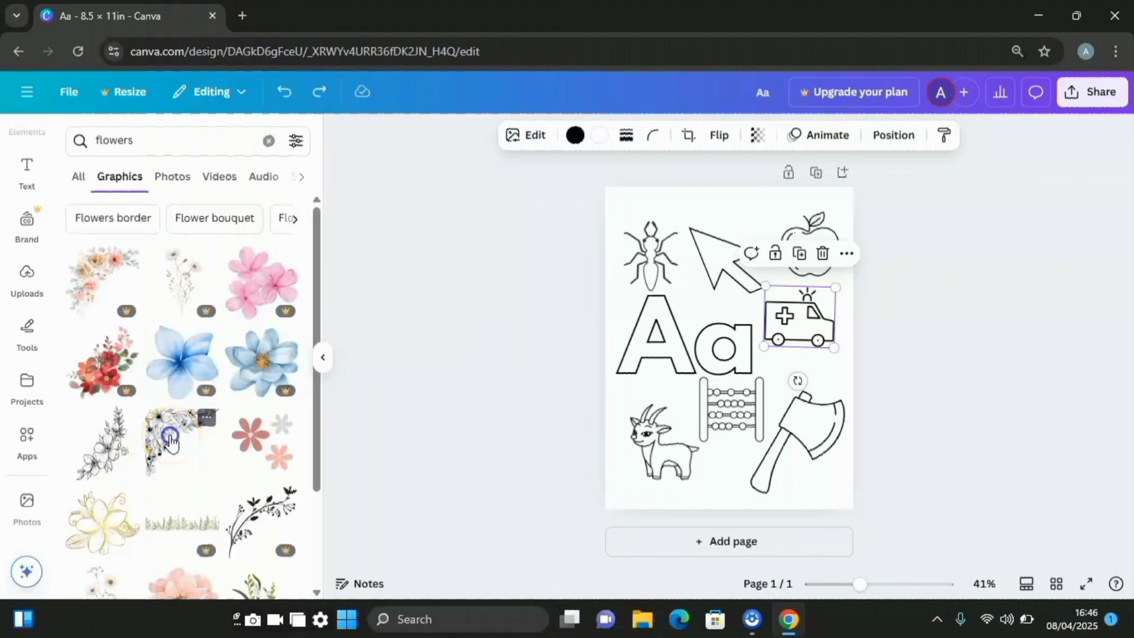
left_click(171, 442)
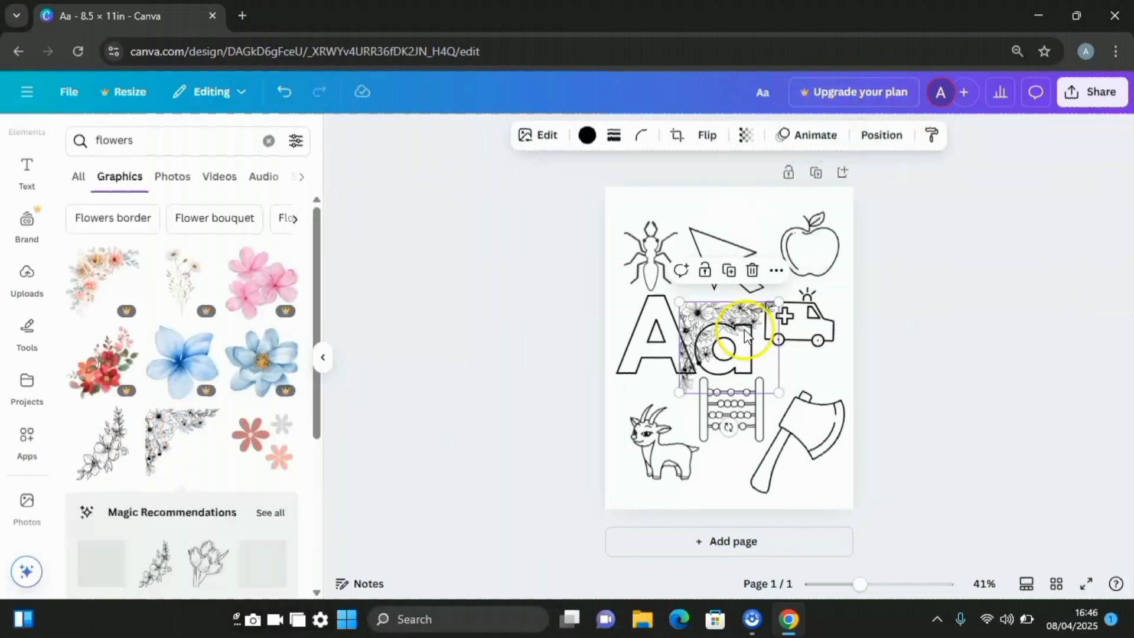
Move the floral corner to the top-left, shrink it, and set transparency to 70.
left_click_drag(744, 336, 670, 211)
left_click_drag(702, 272, 654, 227)
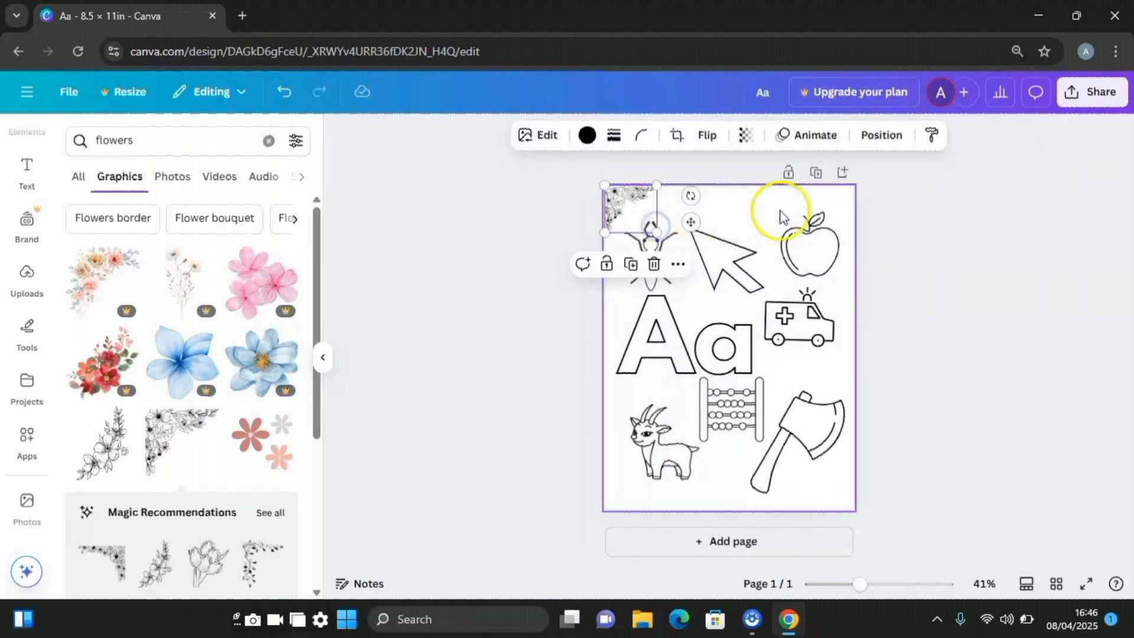
left_click(746, 136)
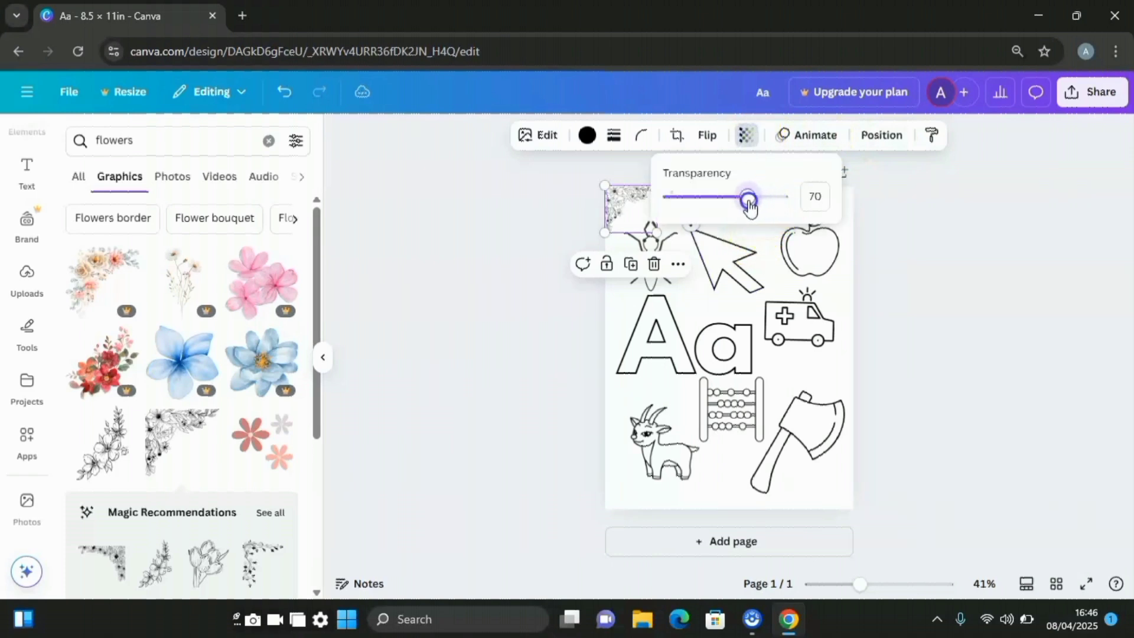
left_click(493, 273)
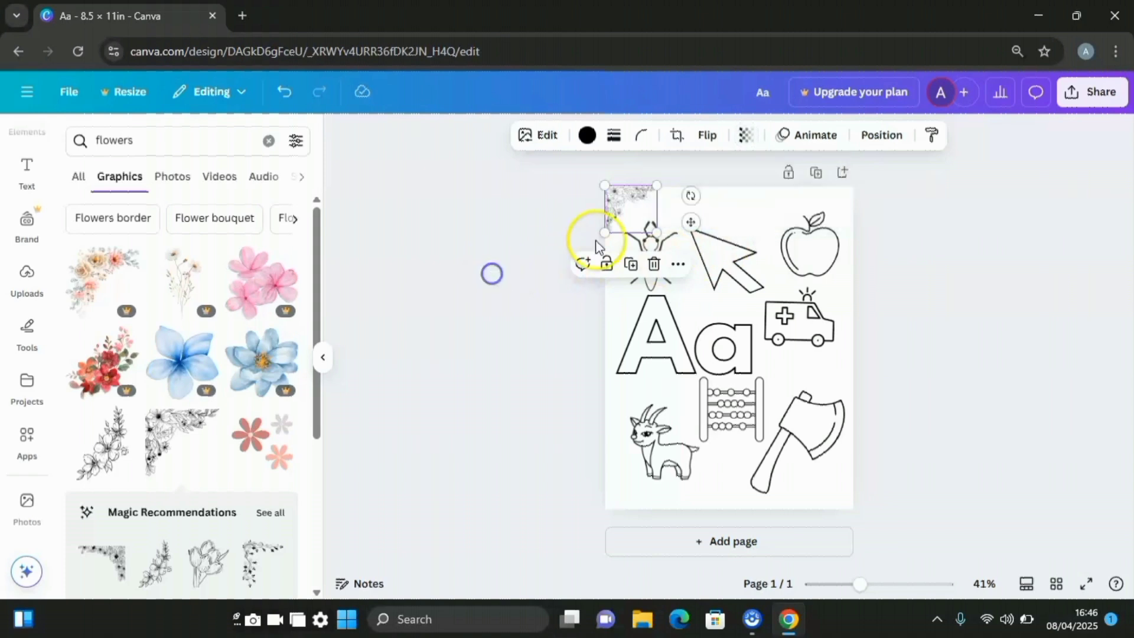
Duplicate the floral corner into copies for the bottom-left, bottom-right and top-right corners.
left_click(630, 264)
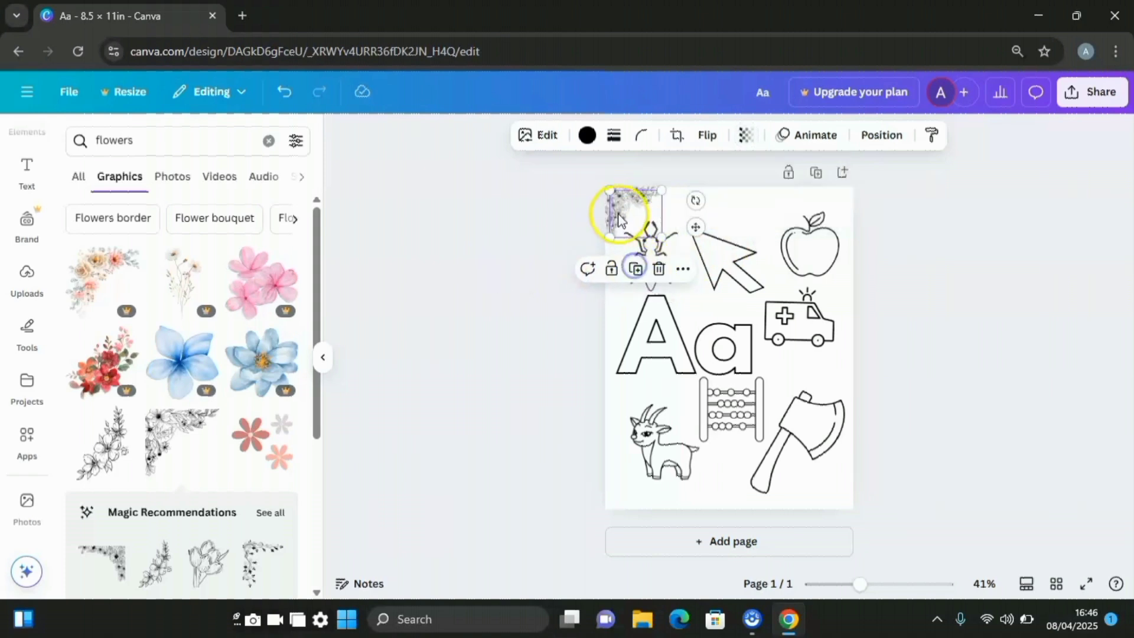
left_click_drag(632, 224, 625, 495)
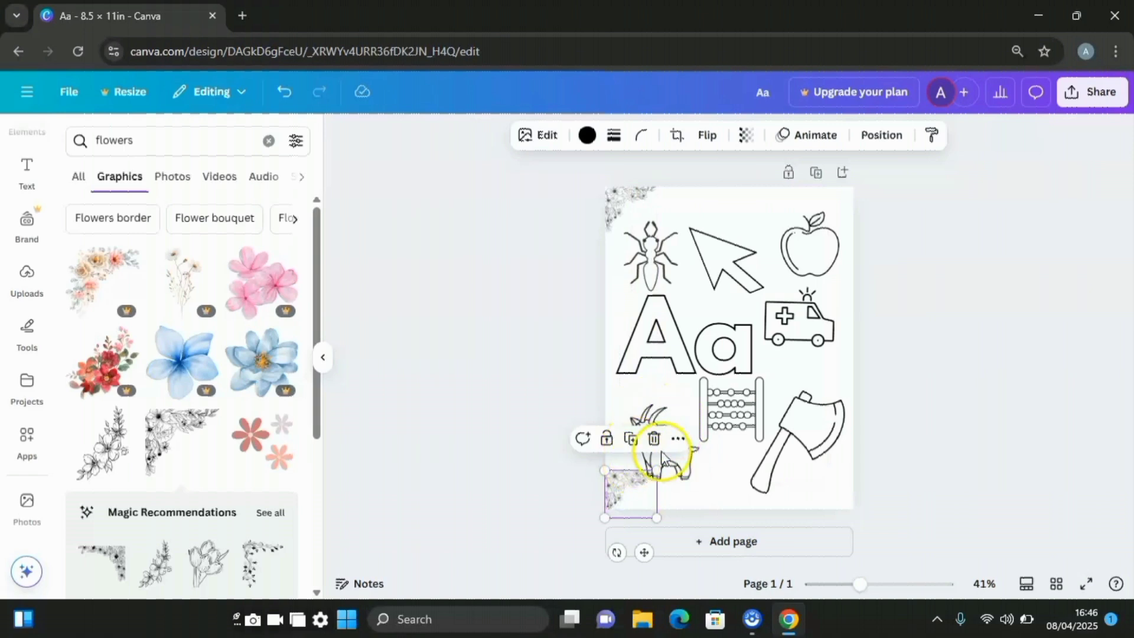
left_click(630, 440)
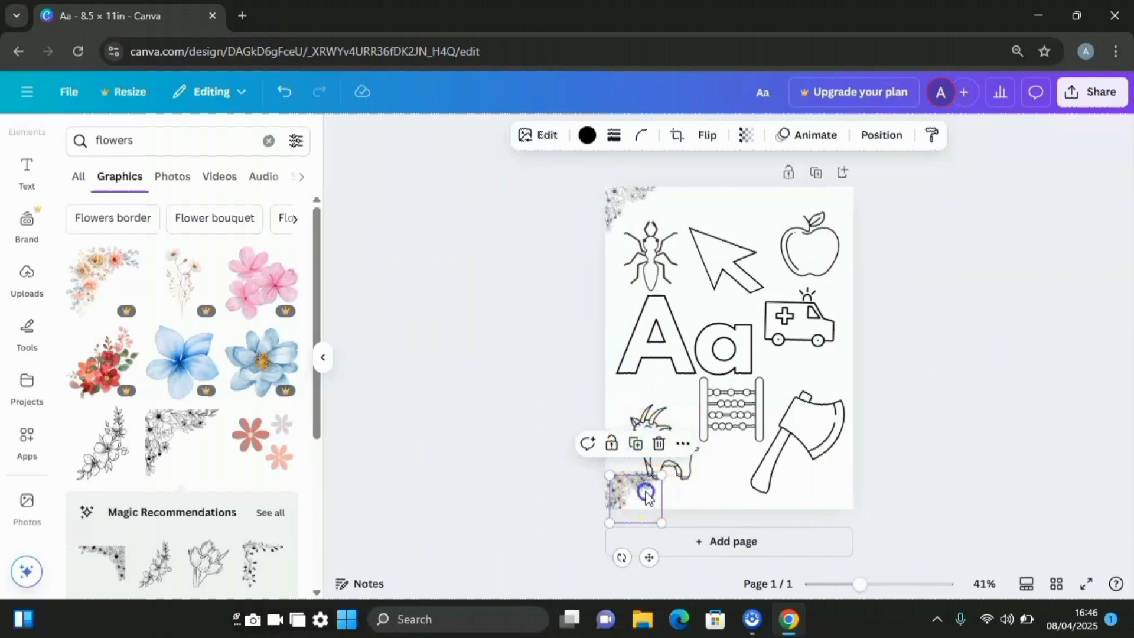
left_click_drag(646, 495, 828, 209)
left_click(825, 449)
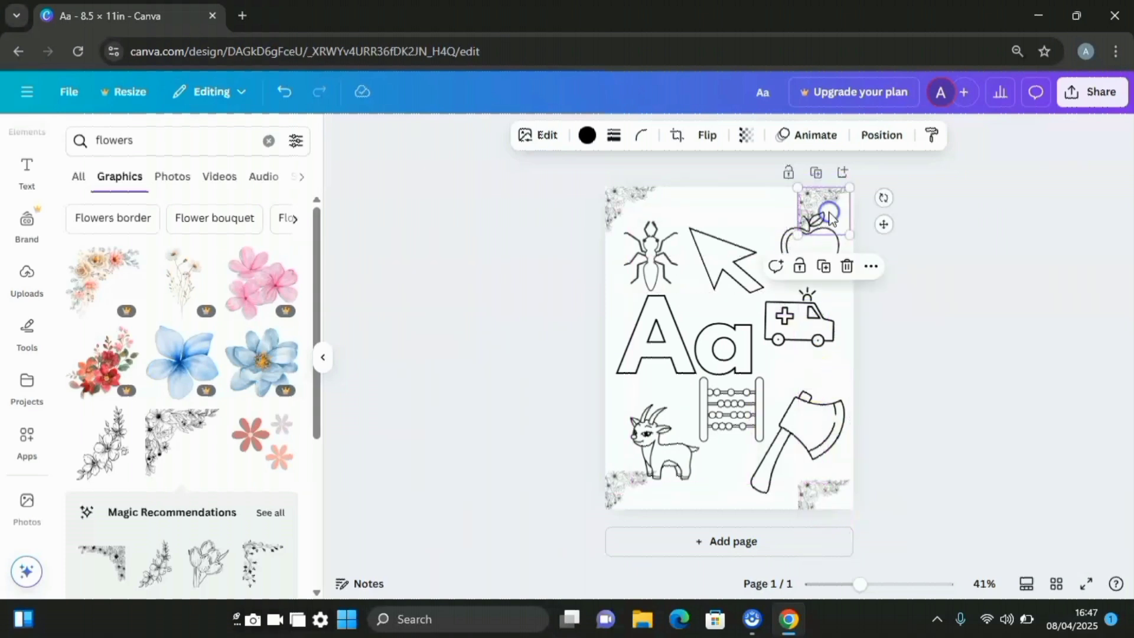
Flip the top-right corner horizontally and both bottom corners vertically.
left_click(716, 137)
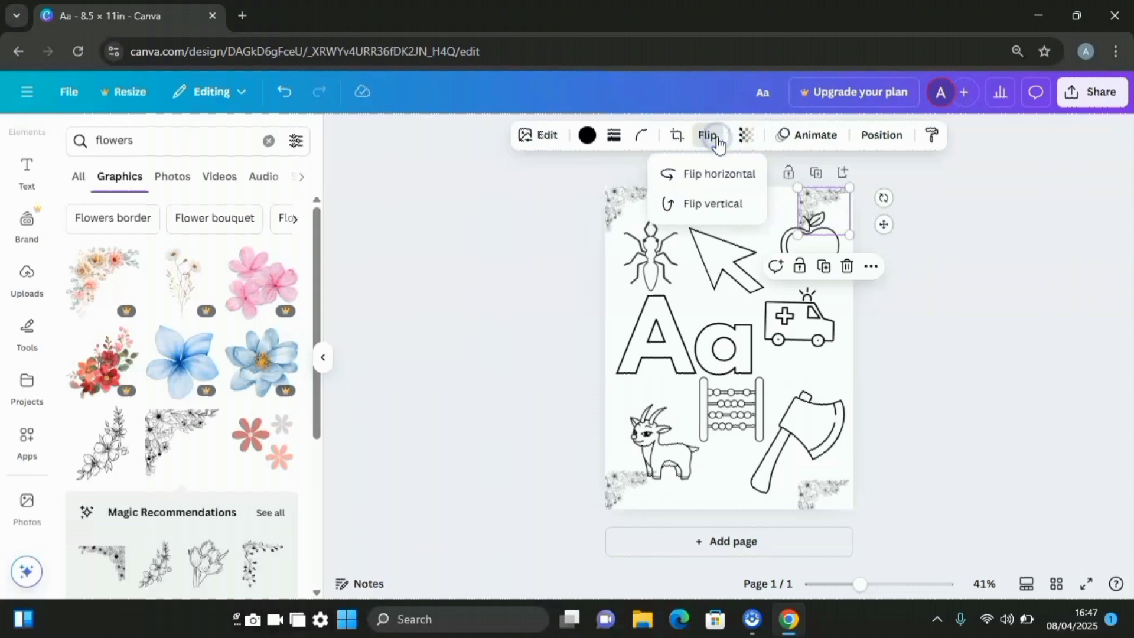
left_click(720, 177)
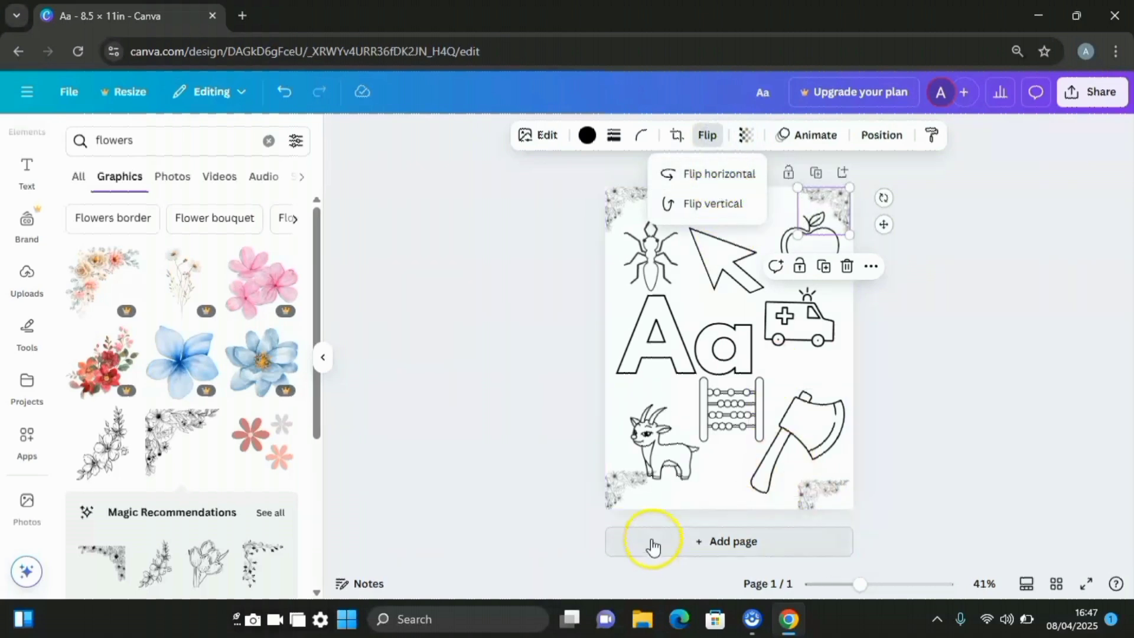
left_click(614, 481)
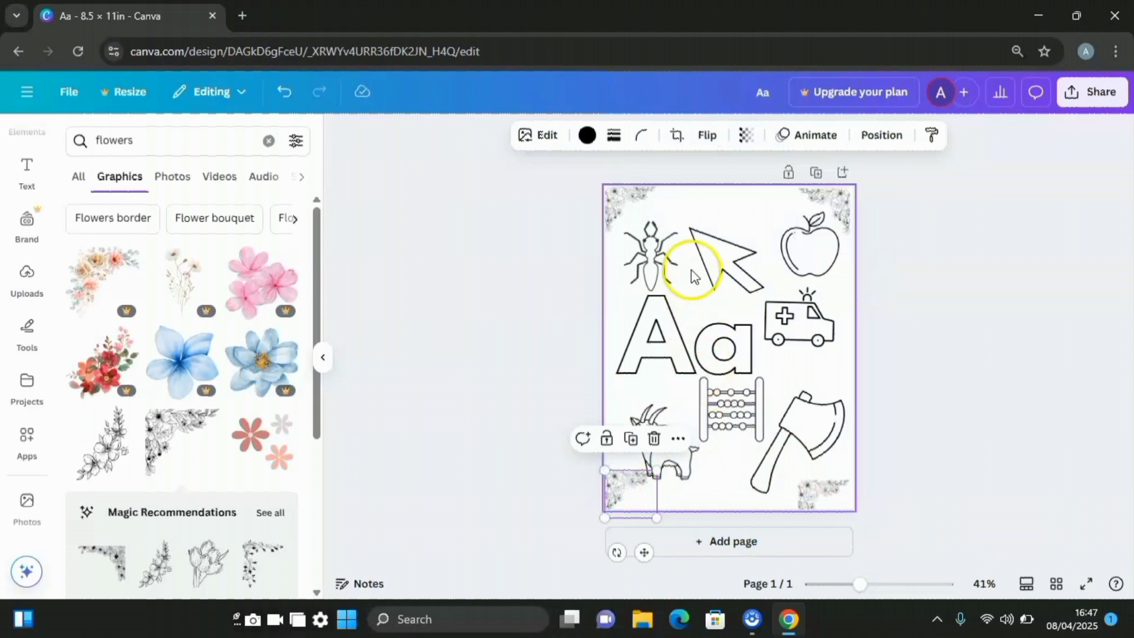
left_click(711, 137)
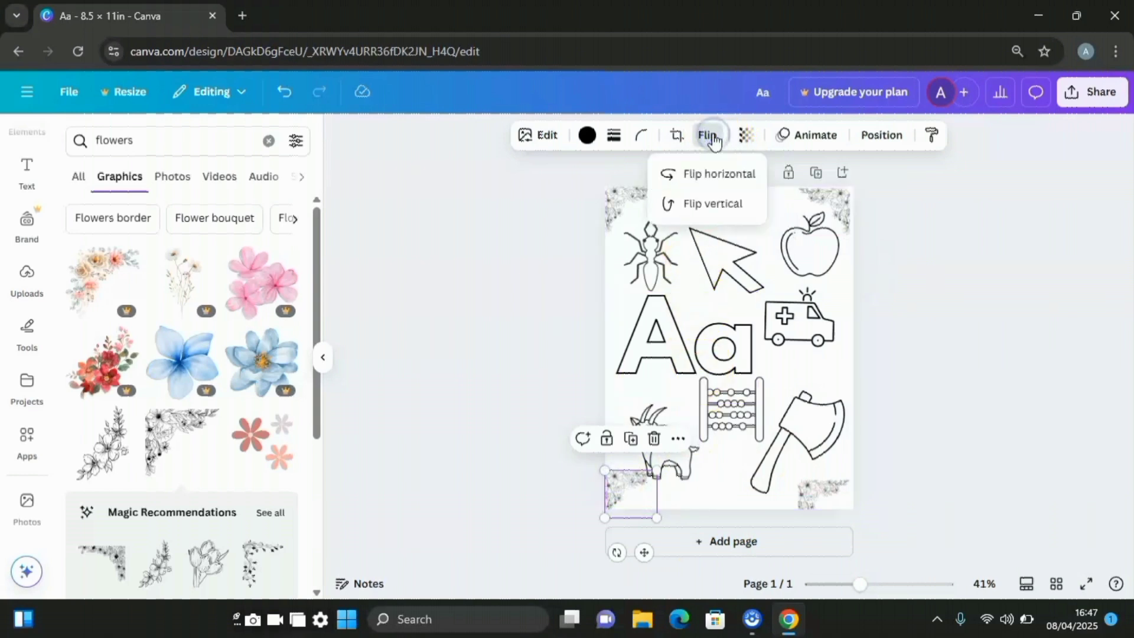
left_click(721, 216)
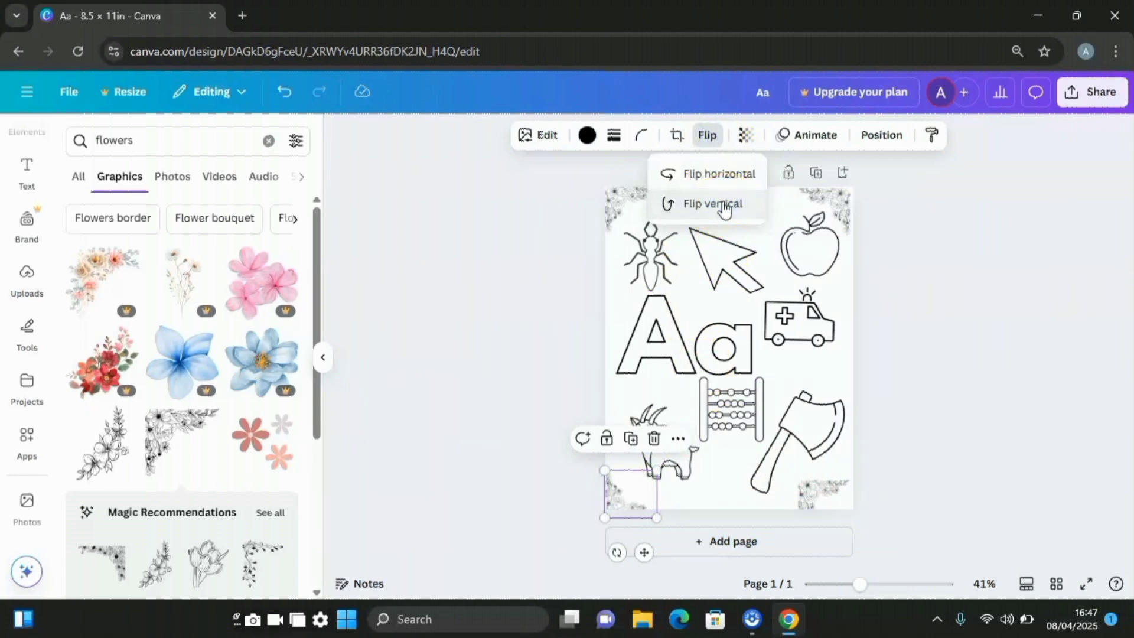
left_click(823, 498)
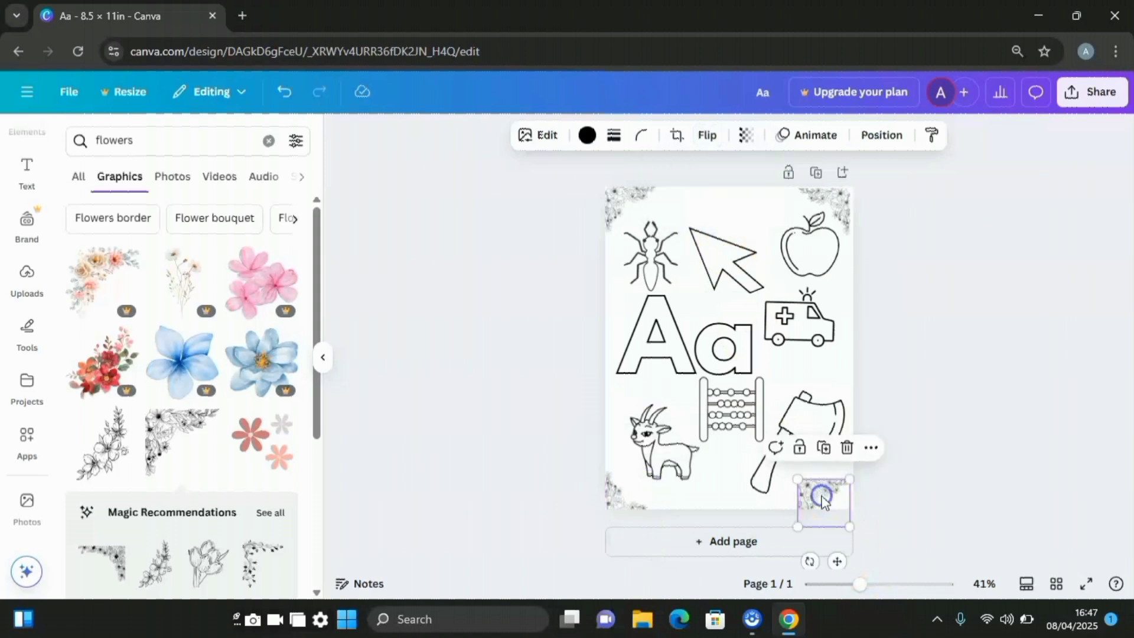
left_click(710, 138)
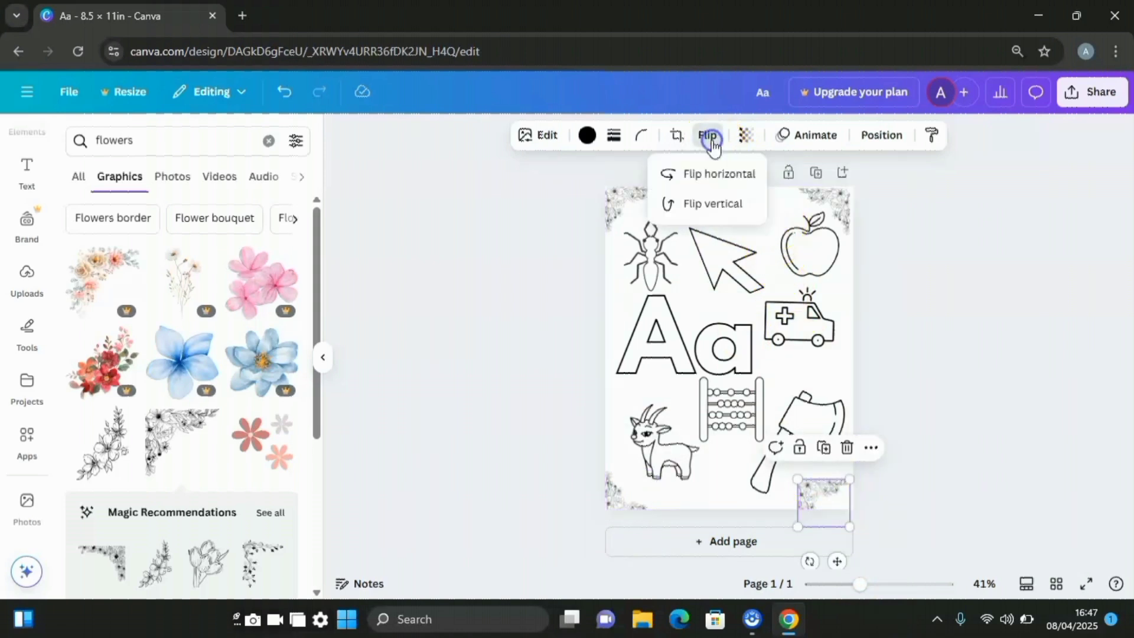
left_click(706, 203)
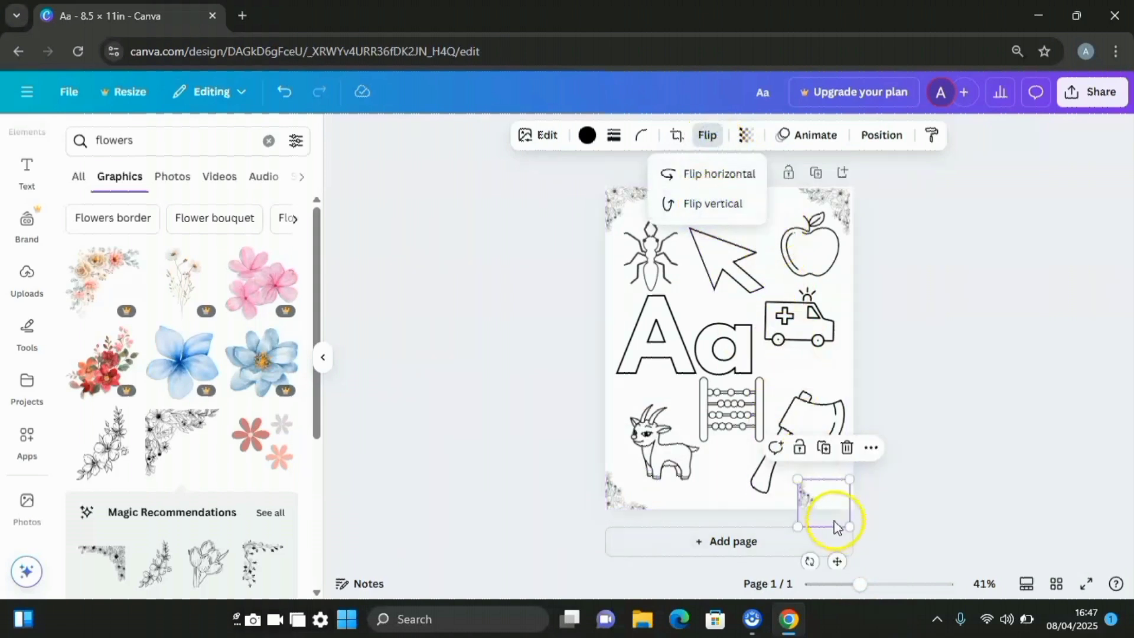
Mirror the bottom-right corner horizontally and nudge both bottom corners flush with the page edges.
left_click_drag(837, 527, 815, 491)
left_click(708, 134)
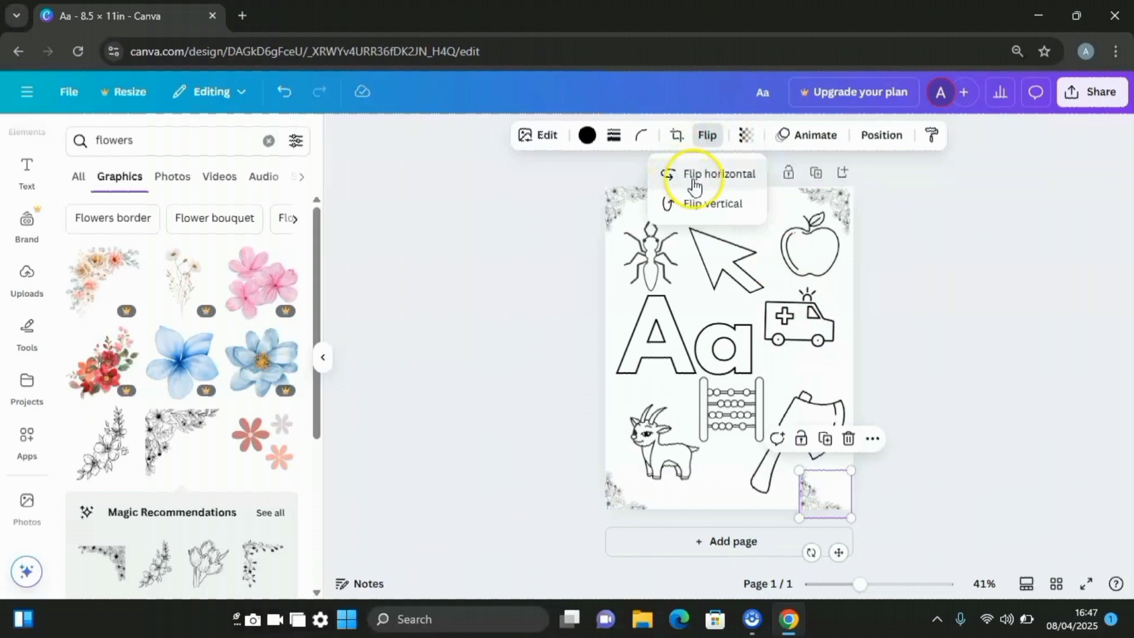
left_click(707, 179)
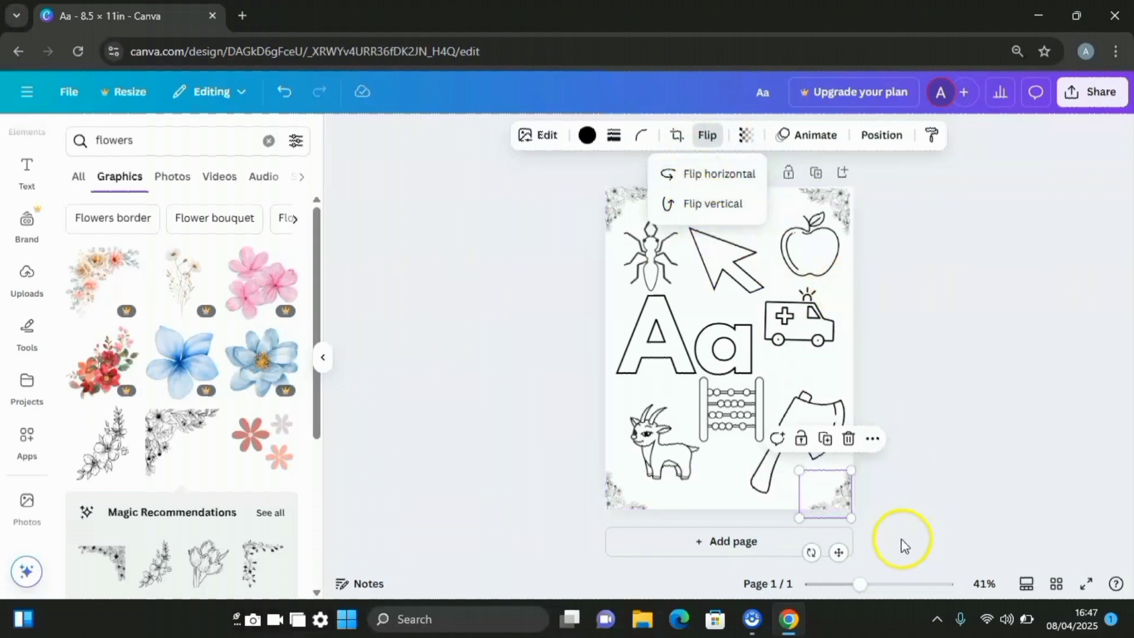
left_click_drag(822, 493, 823, 483)
left_click(620, 488)
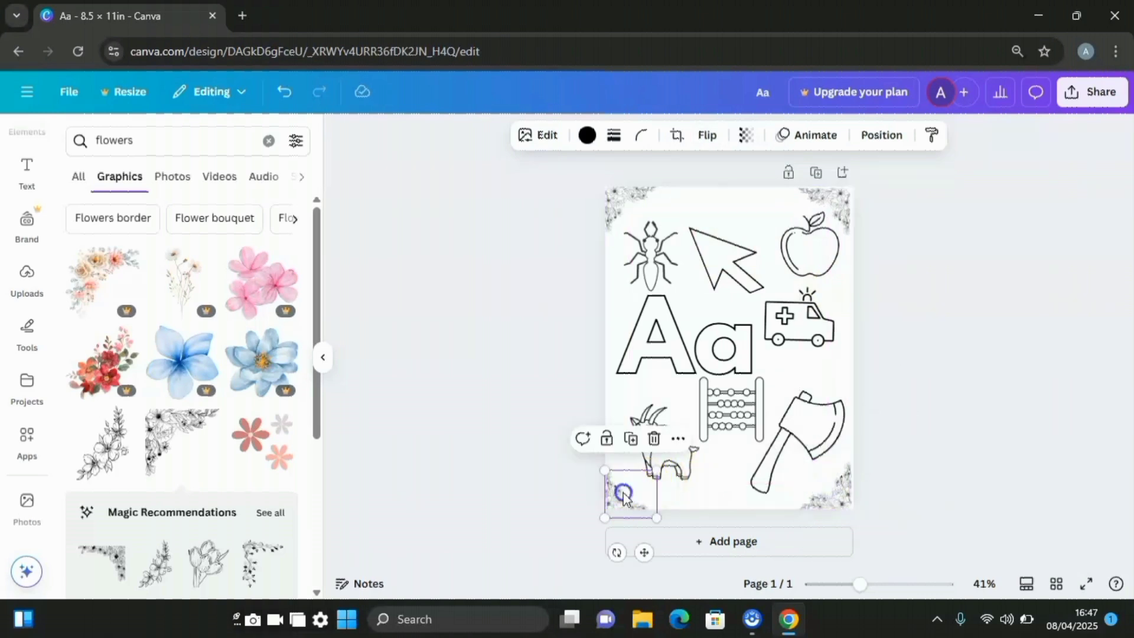
left_click_drag(620, 488, 624, 485)
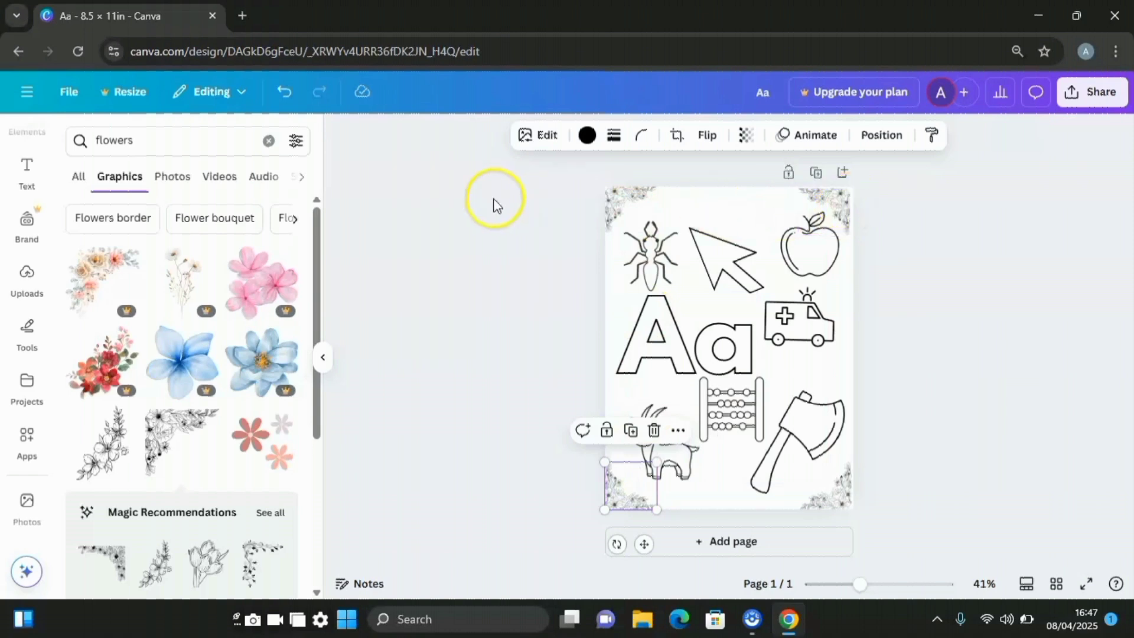
left_click(437, 251)
left_click(254, 371)
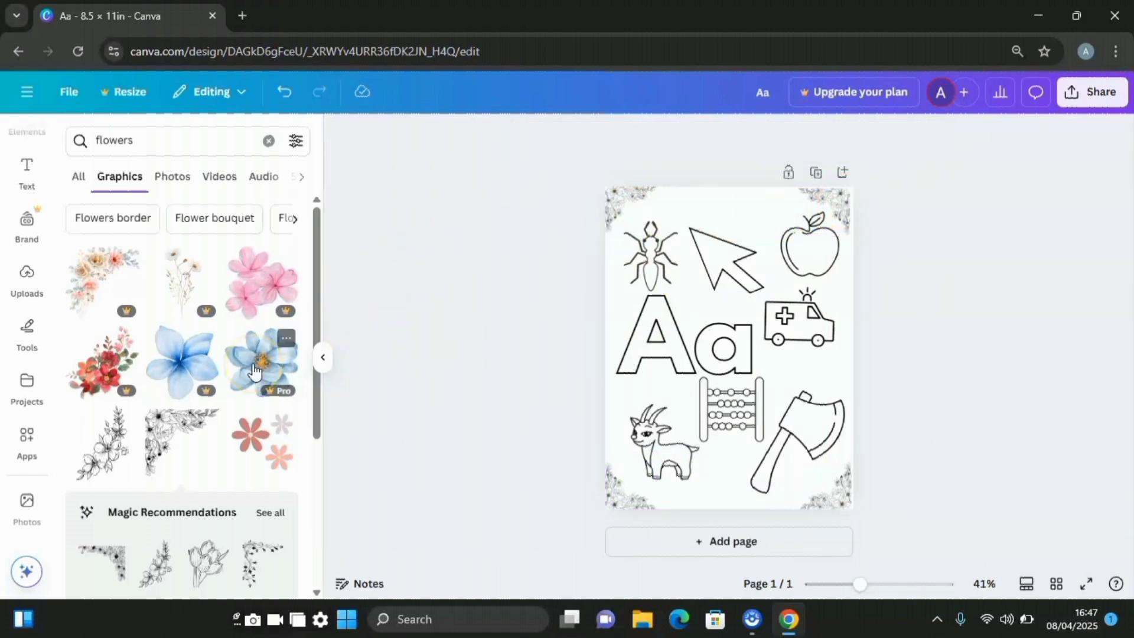
Add a tiny line-art tulip beside the goat and place a duplicate above the axe.
scroll(254, 371, "down", 4)
left_click(206, 313)
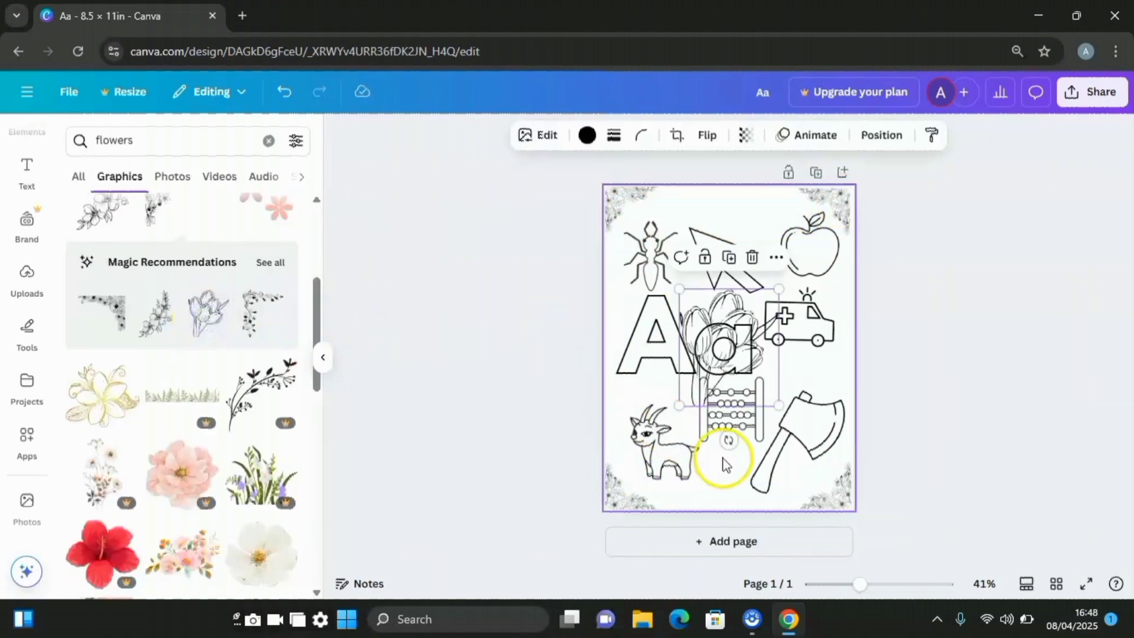
left_click_drag(679, 407, 714, 304)
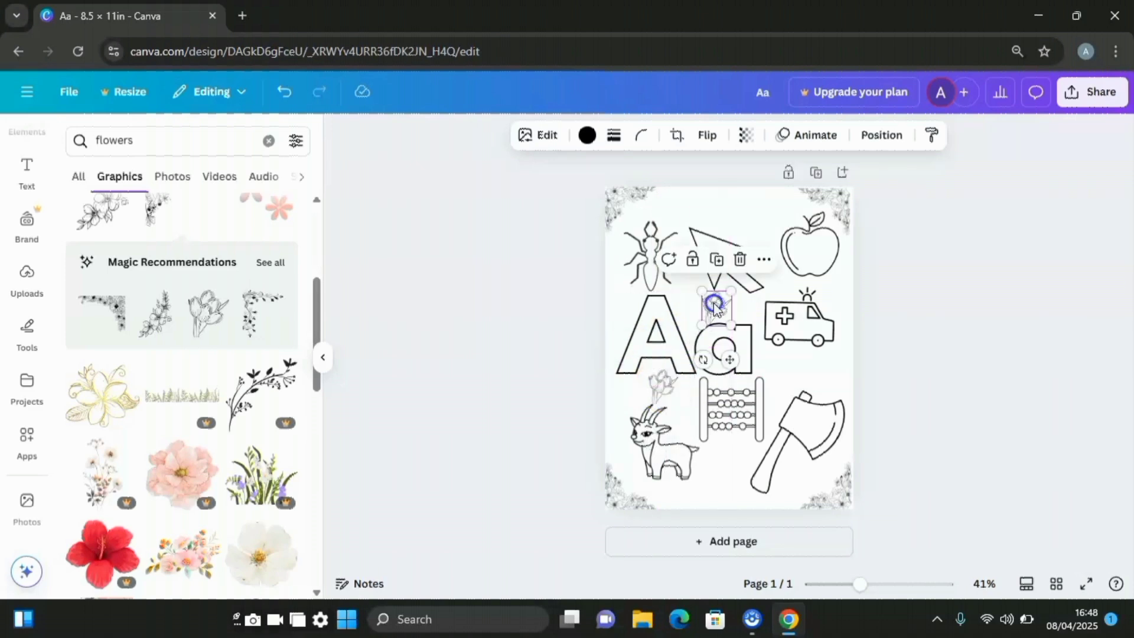
left_click(663, 389)
left_click(664, 338)
left_click_drag(666, 392, 802, 376)
scroll(205, 496, "down", 5)
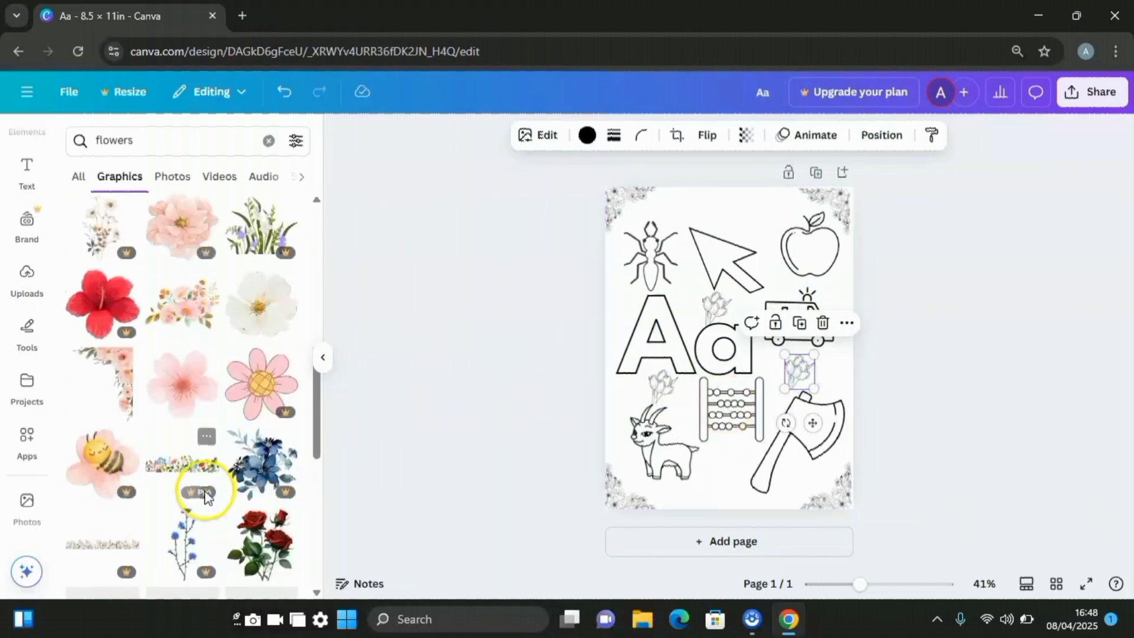
scroll(207, 448, "down", 3)
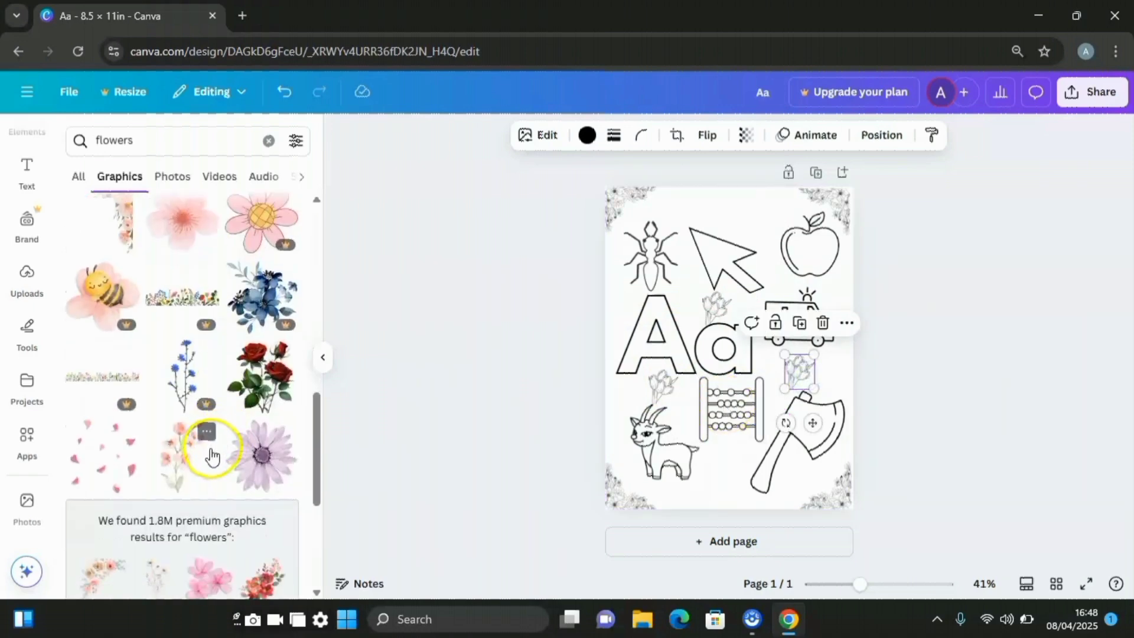
scroll(212, 457, "down", 8)
Add a doodle-sized line-art flower and place copies at the top, bottom, left and beside the ambulance.
left_click(254, 424)
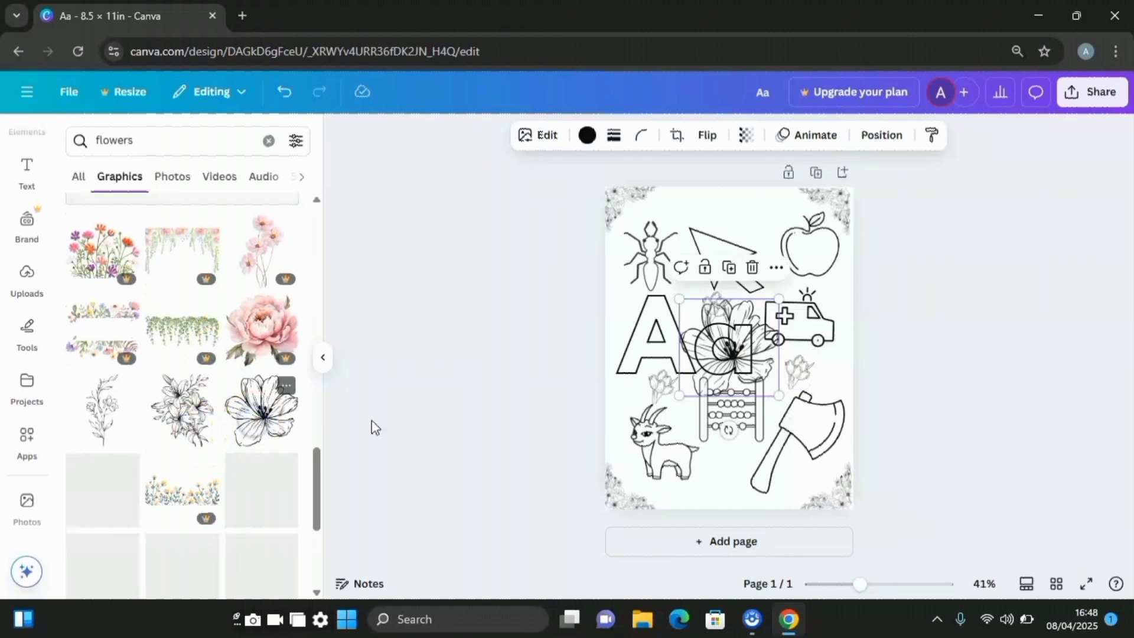
left_click_drag(779, 395, 754, 210)
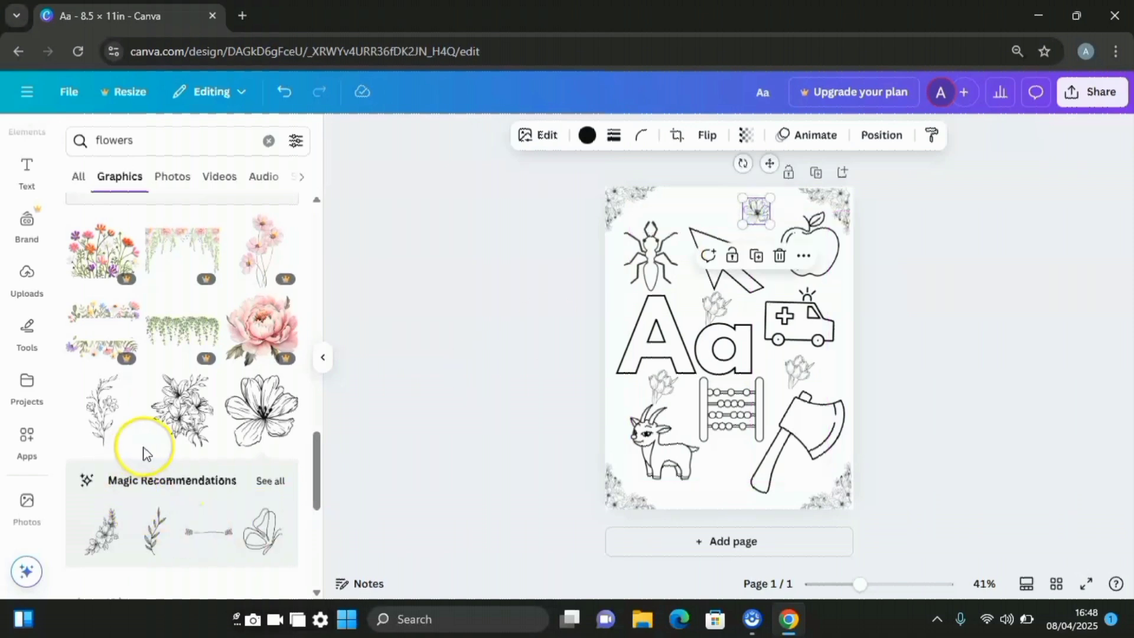
left_click(758, 254)
left_click_drag(763, 378, 728, 482)
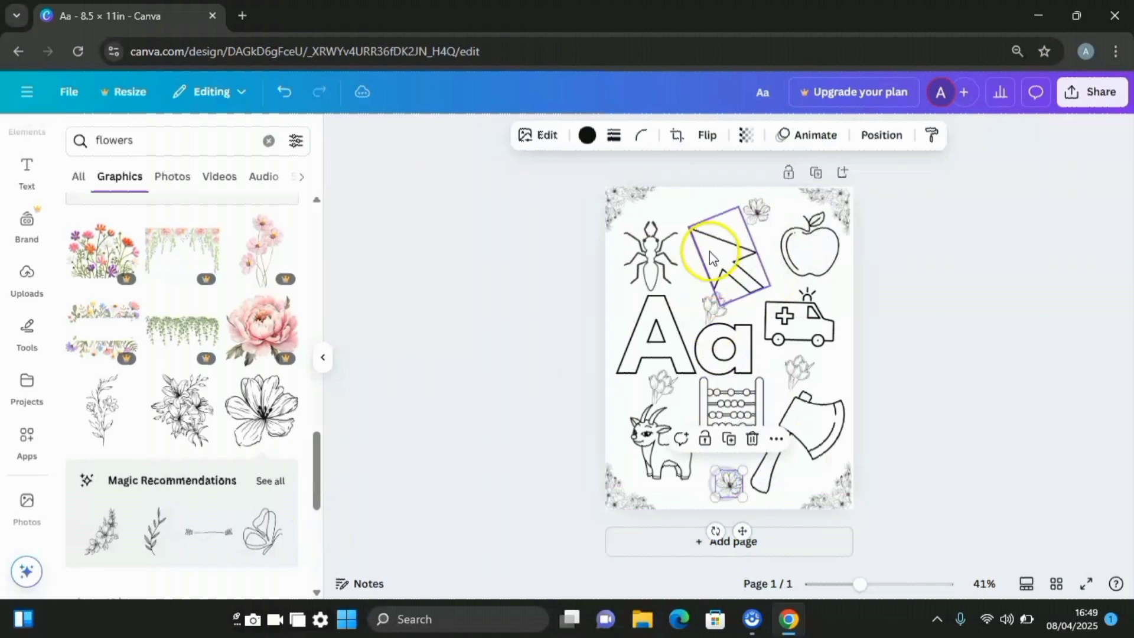
left_click_drag(755, 212, 626, 307)
left_click(729, 254)
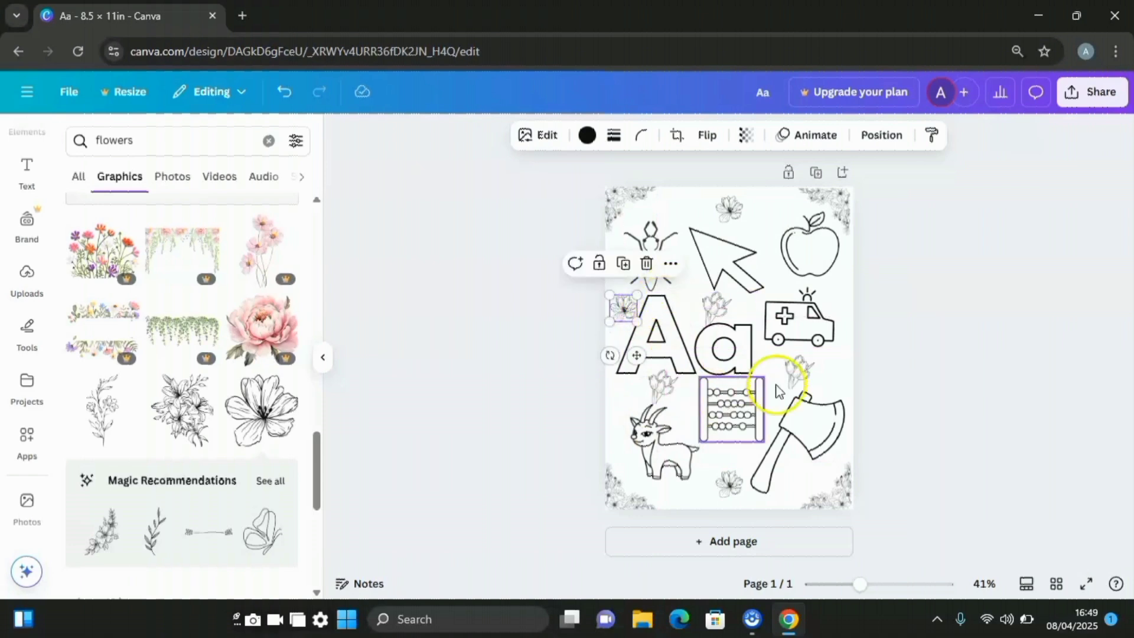
left_click(730, 207)
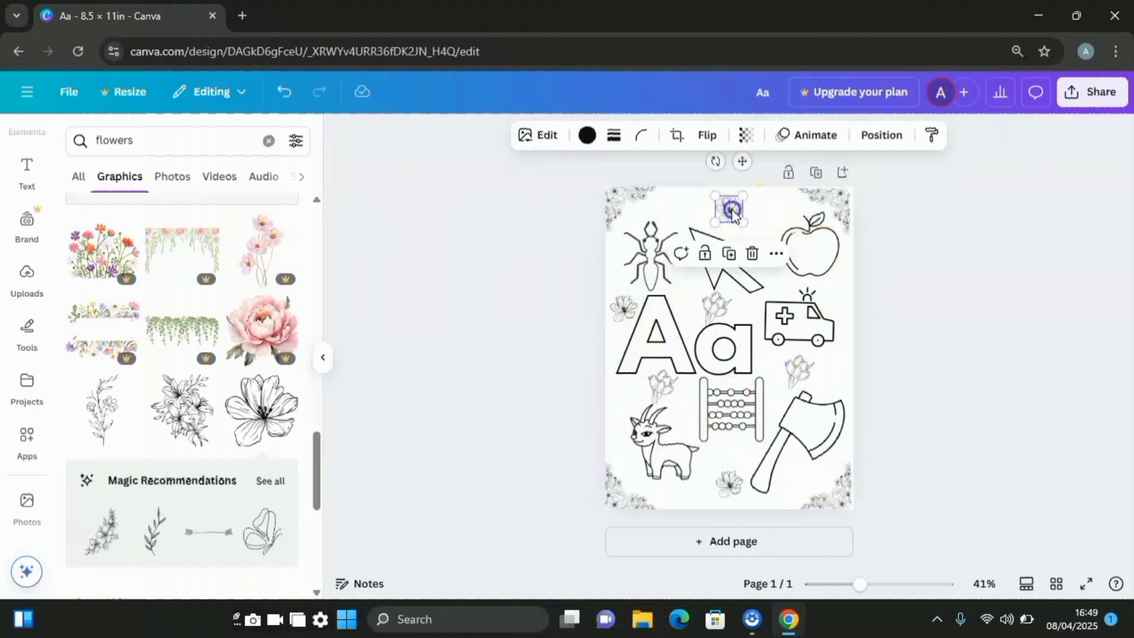
left_click(736, 255)
left_click_drag(731, 204, 829, 294)
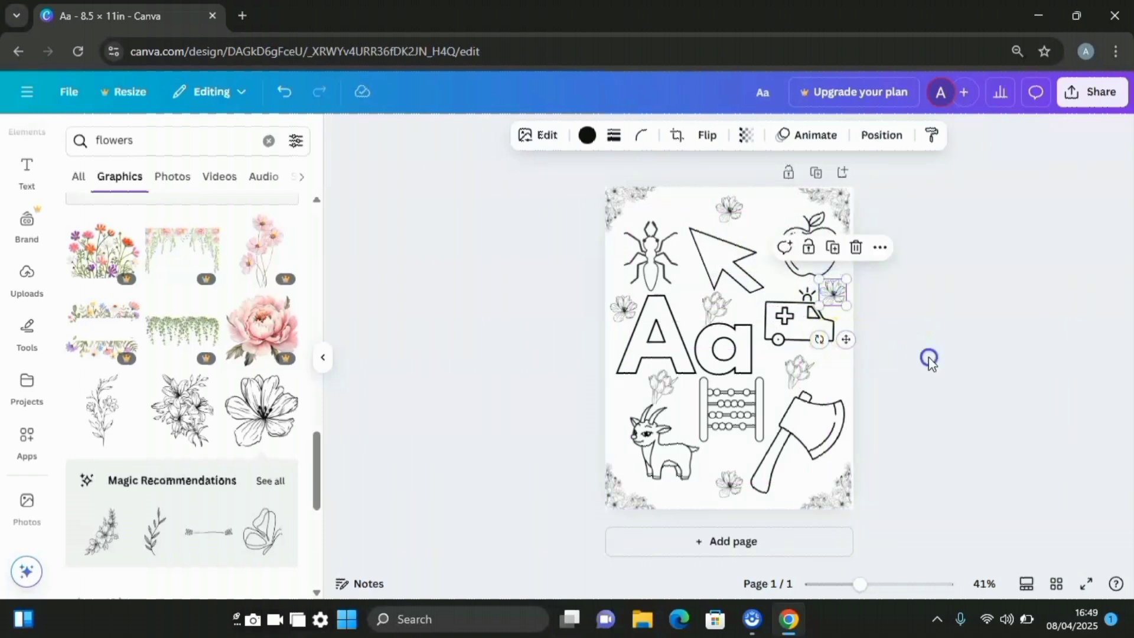
left_click(929, 383)
Add a leaf sprig graphic and move it near the abacus.
scroll(156, 378, "down", 3)
left_click(157, 378)
left_click_drag(732, 331, 753, 447)
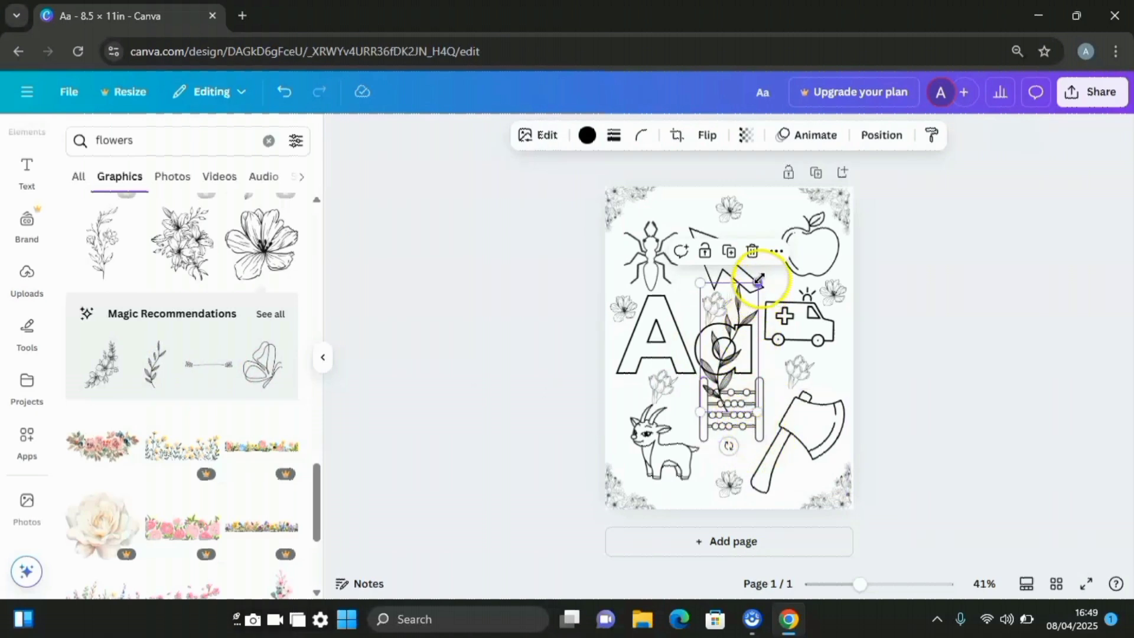
Shrink the leaf sprig beside the goat, add a horizontally mirrored copy, and place more copies near the ant.
left_click_drag(759, 281, 765, 358)
left_click_drag(750, 382, 835, 359)
left_click(623, 356)
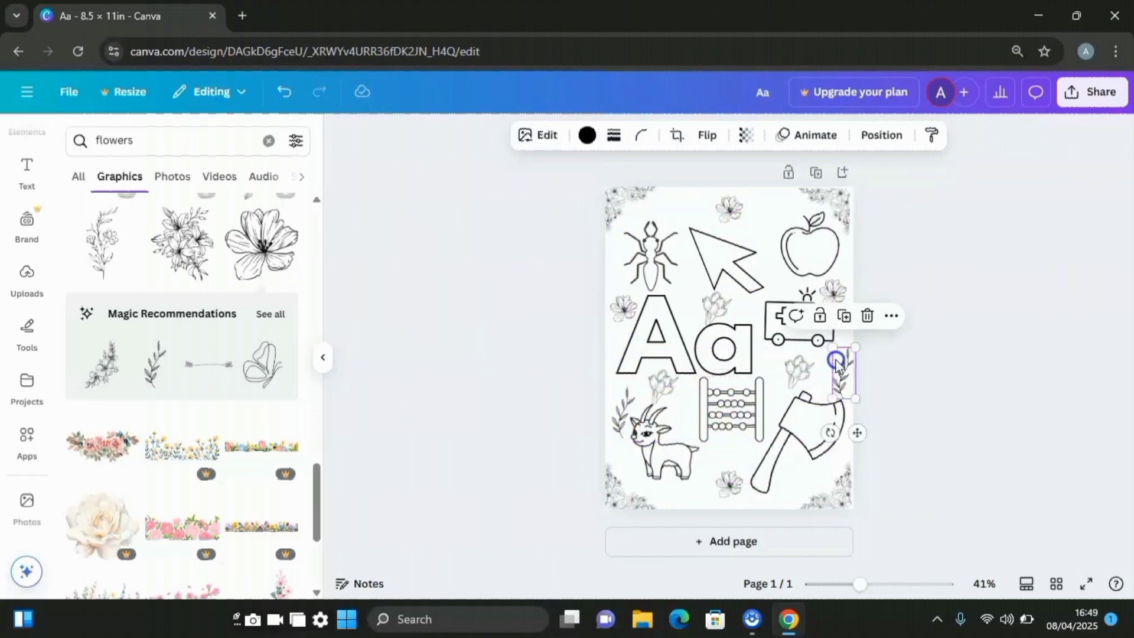
left_click(704, 138)
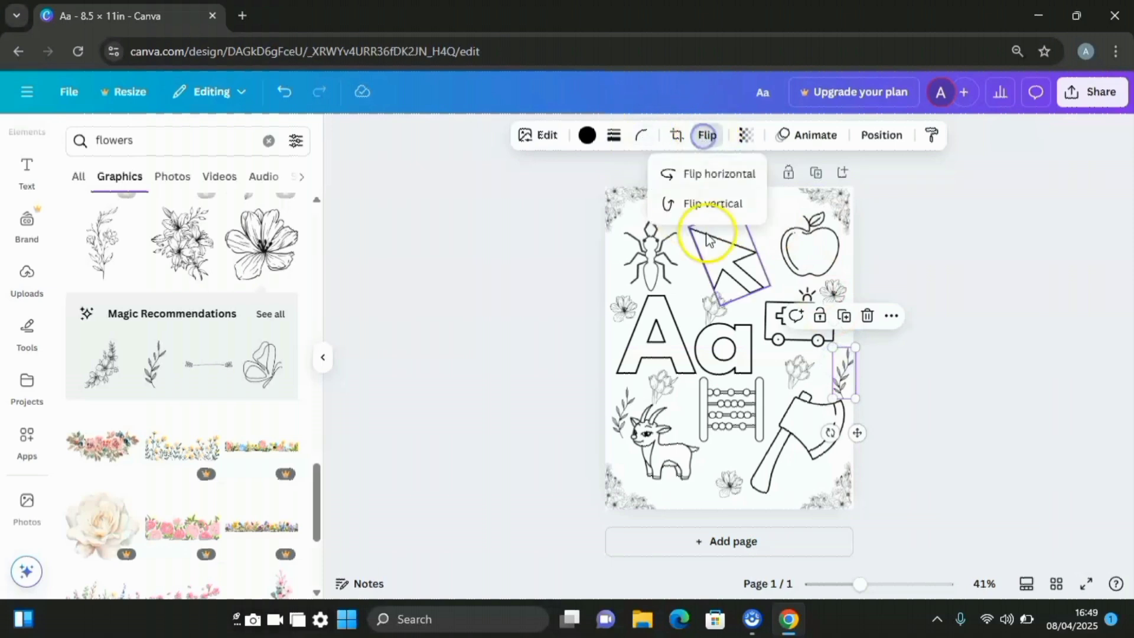
left_click(710, 178)
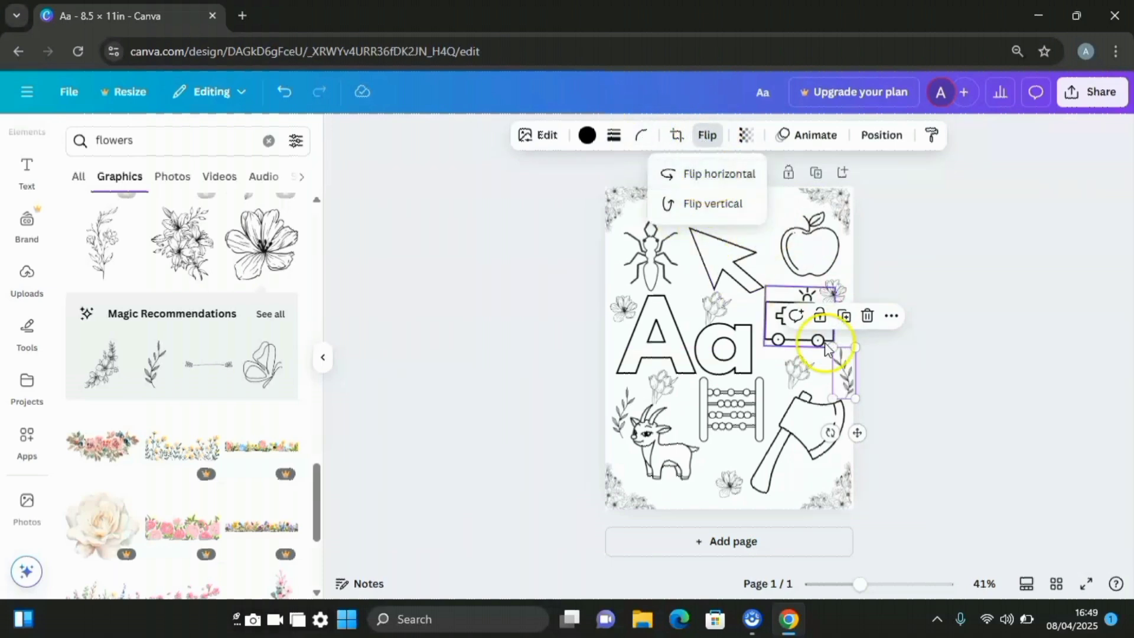
left_click_drag(843, 377, 769, 249)
left_click(837, 319)
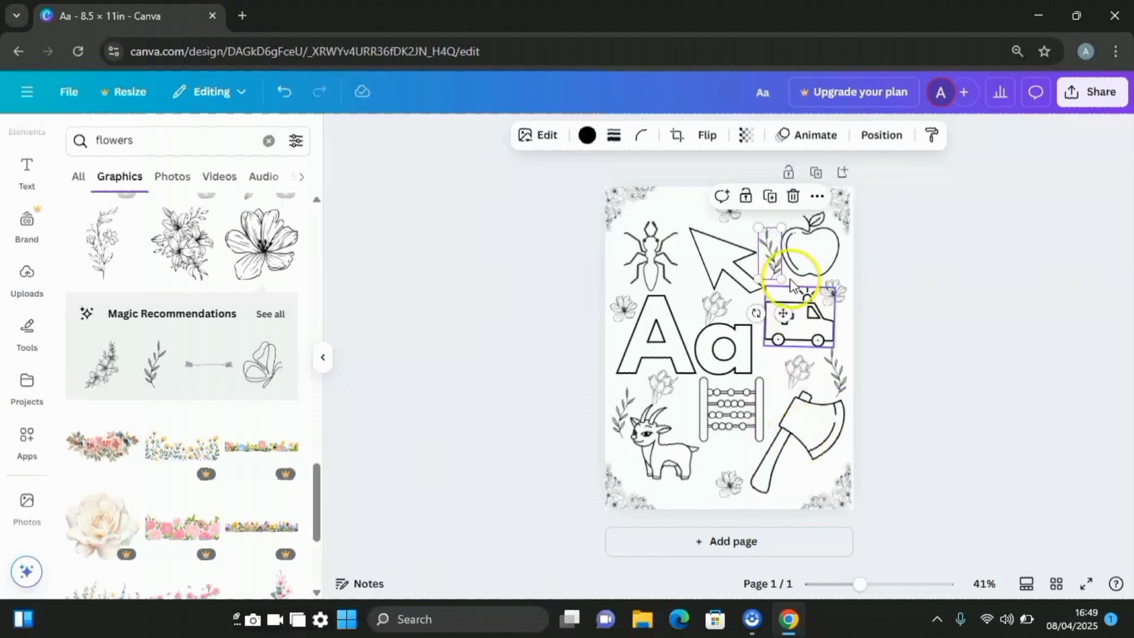
left_click(771, 196)
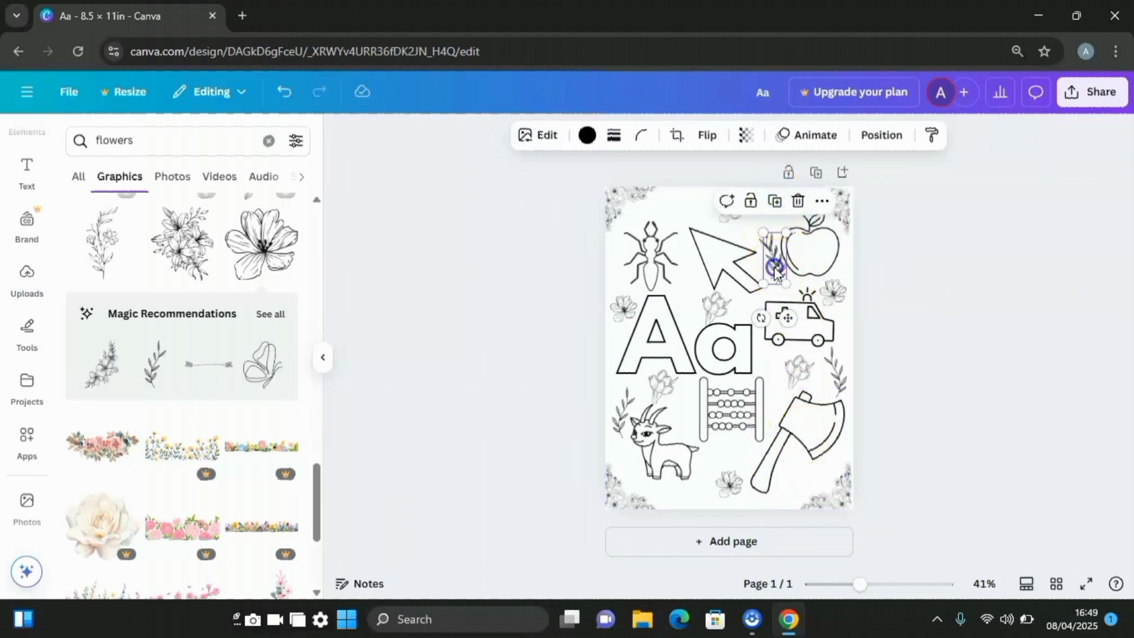
left_click_drag(762, 253, 679, 229)
Add a tiny outline butterfly by the axe, with duplicates beside the Aa and near the apple.
left_click(472, 305)
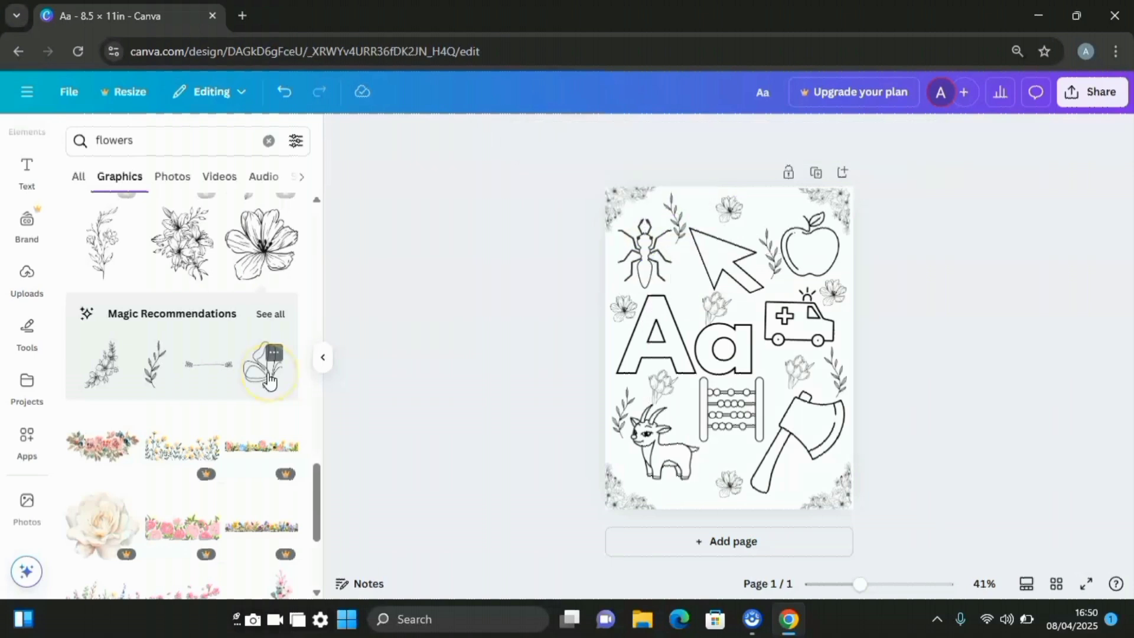
left_click(268, 373)
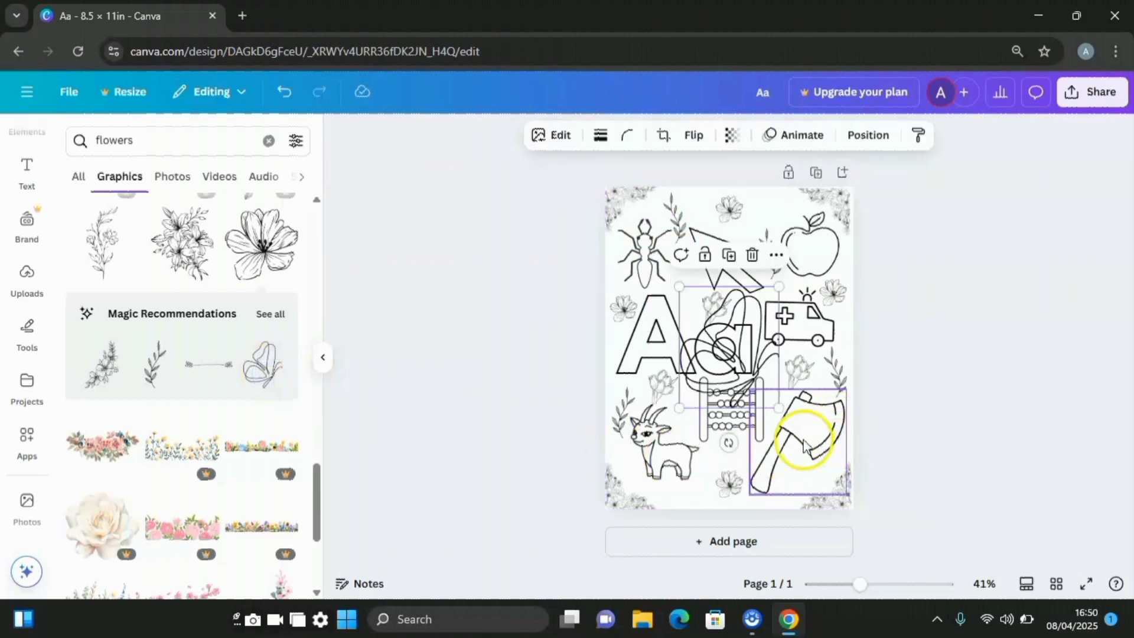
left_click_drag(778, 407, 793, 475)
left_click(701, 452)
left_click(702, 496)
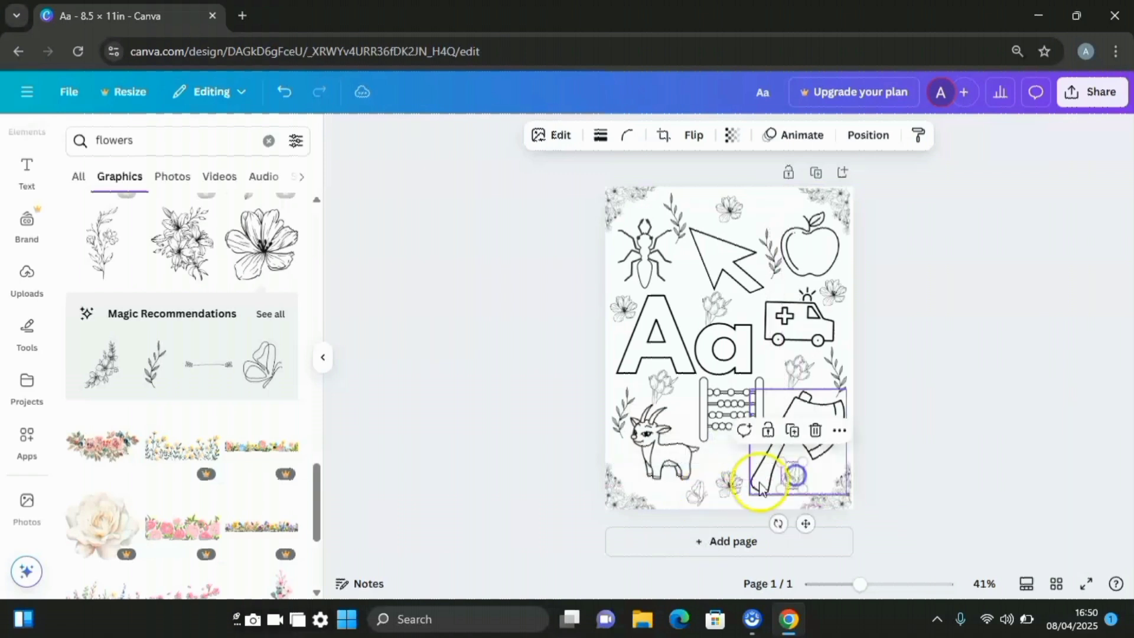
left_click(794, 431)
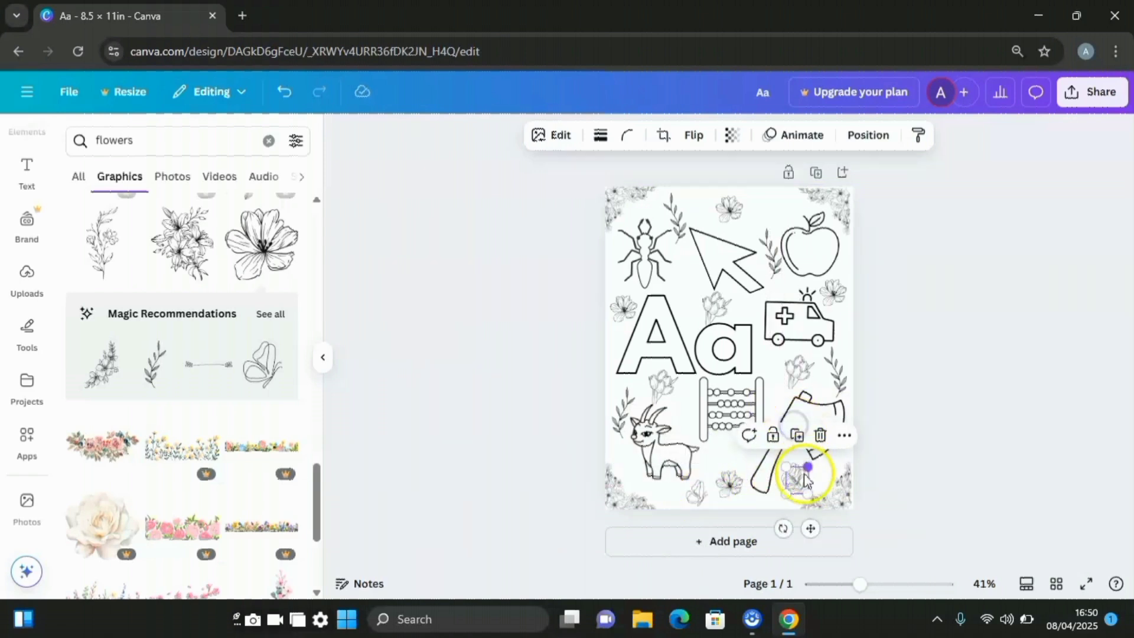
left_click_drag(801, 473, 686, 287)
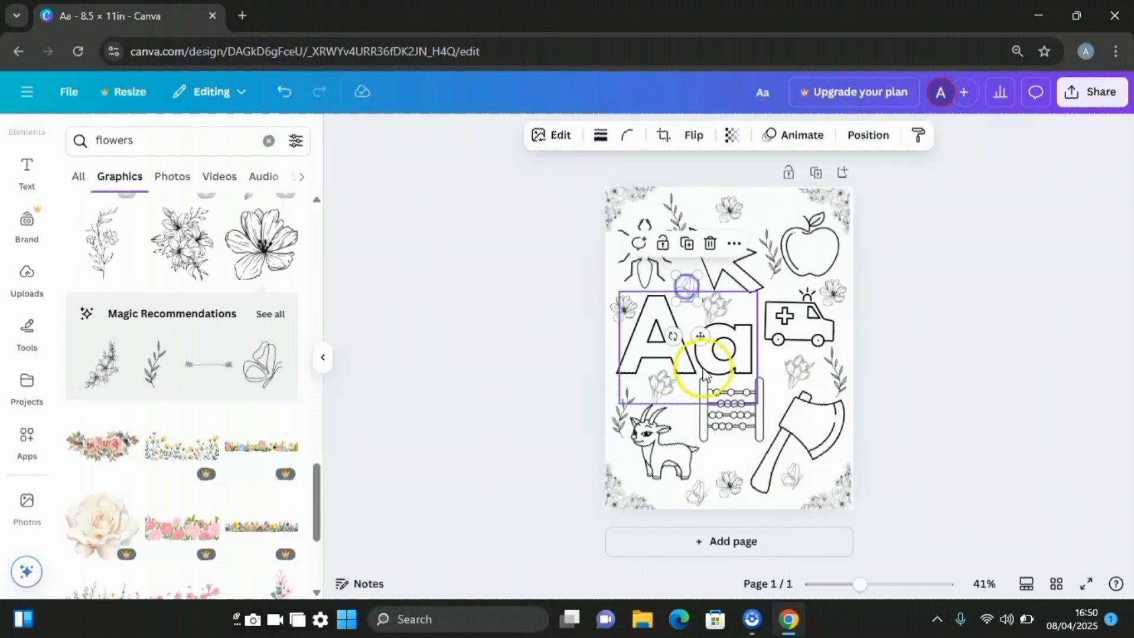
left_click(686, 242)
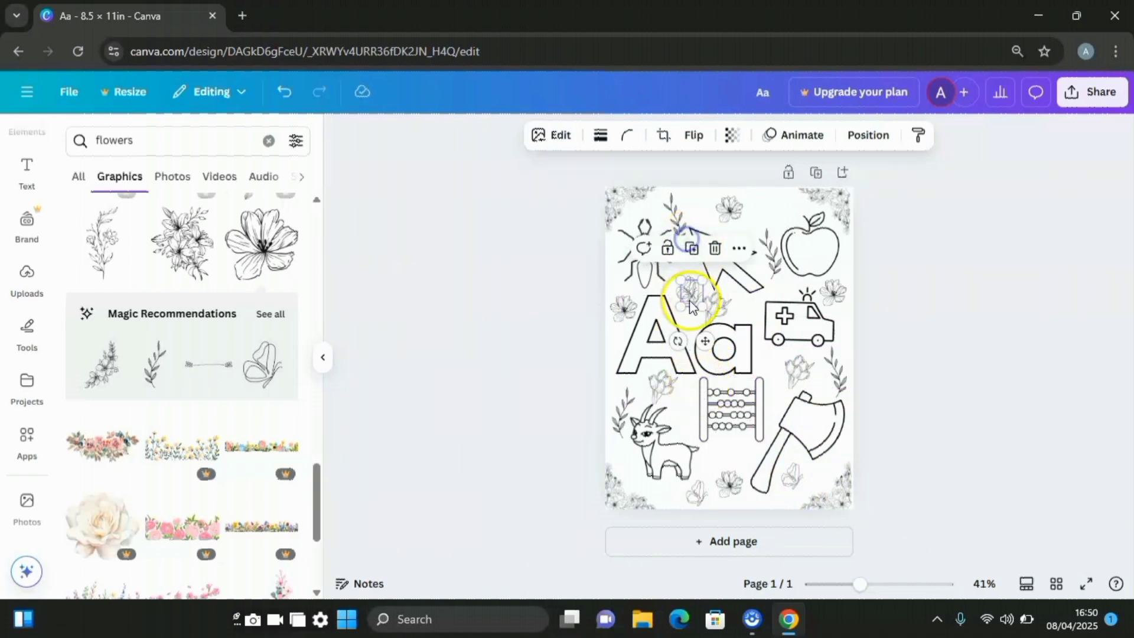
left_click_drag(692, 301, 781, 212)
left_click(917, 322)
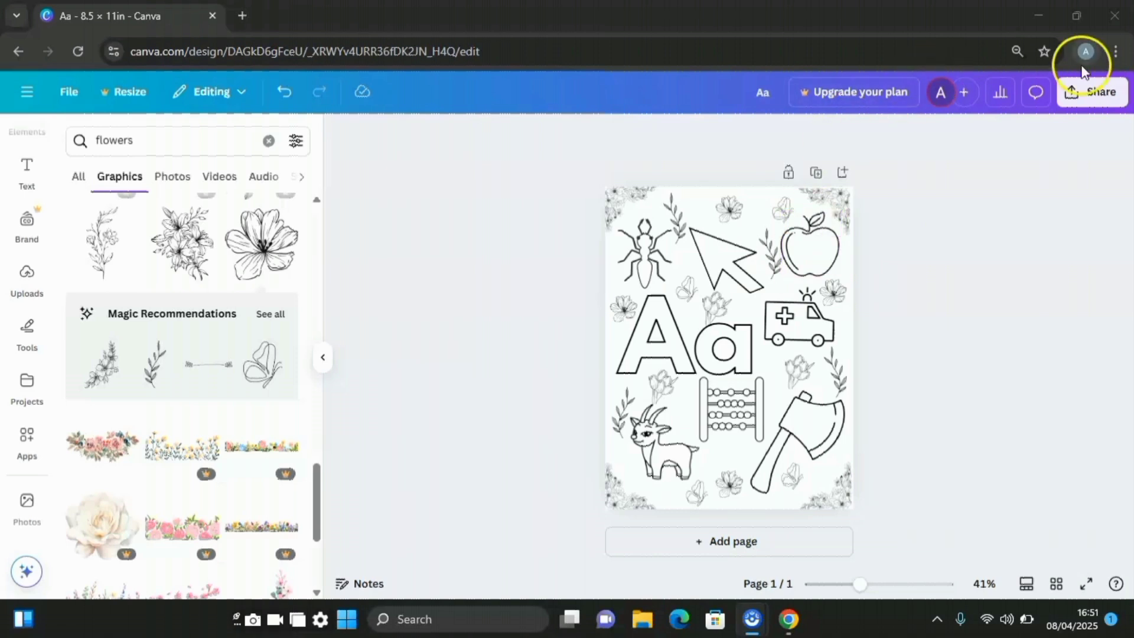
Open Share > Download and expand the File type list, currently PNG at 1,545 × 2,000 px.
left_click(1092, 98)
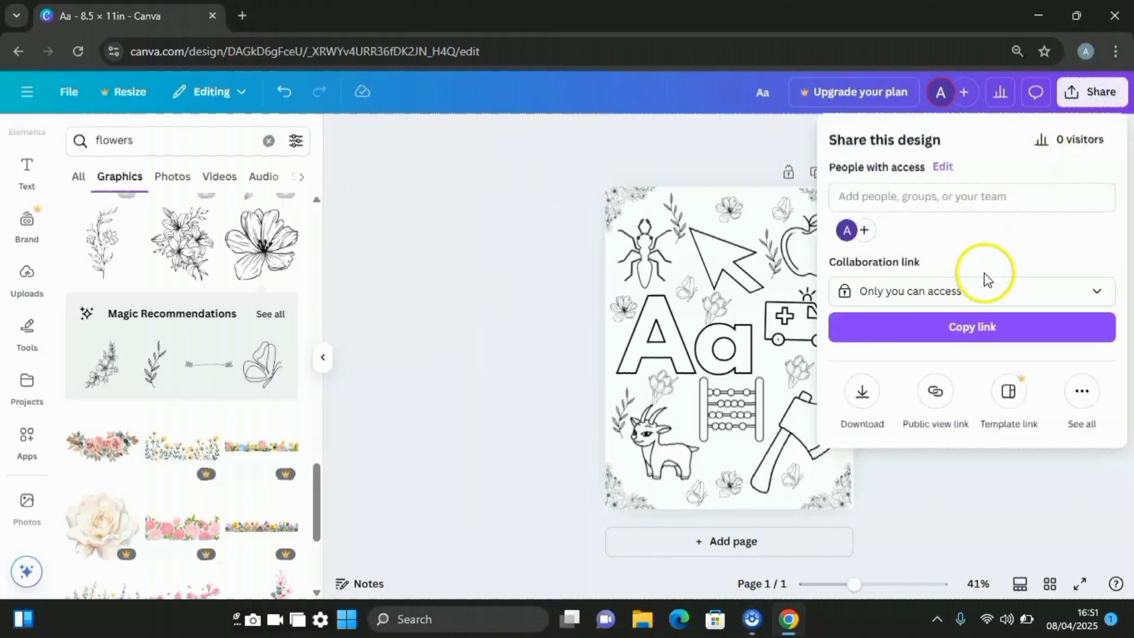
left_click(863, 394)
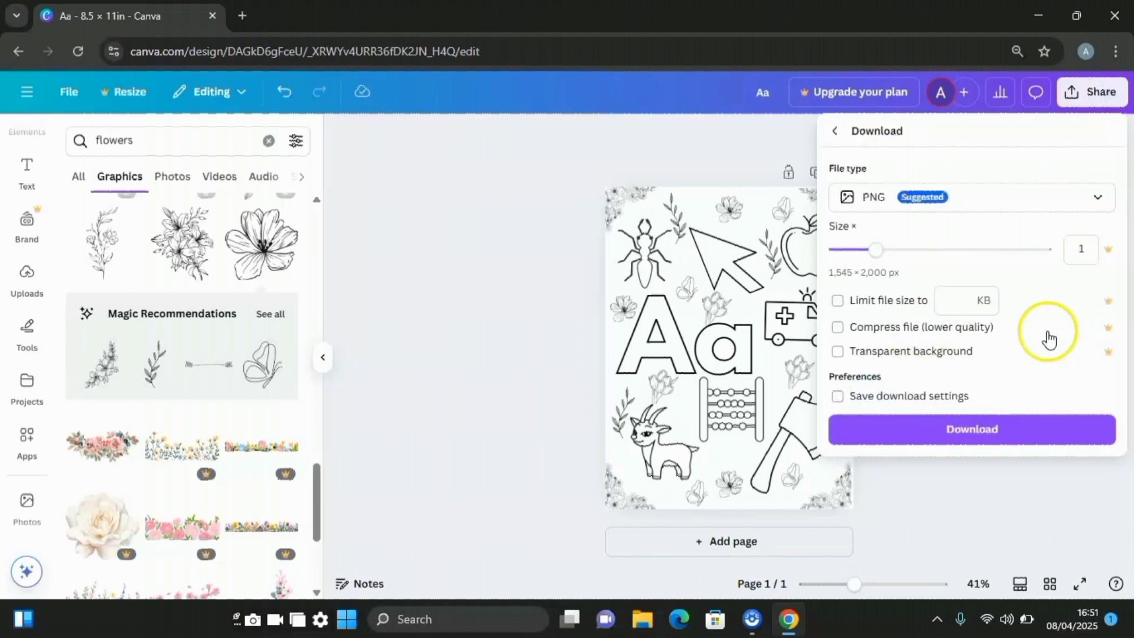
left_click(1101, 198)
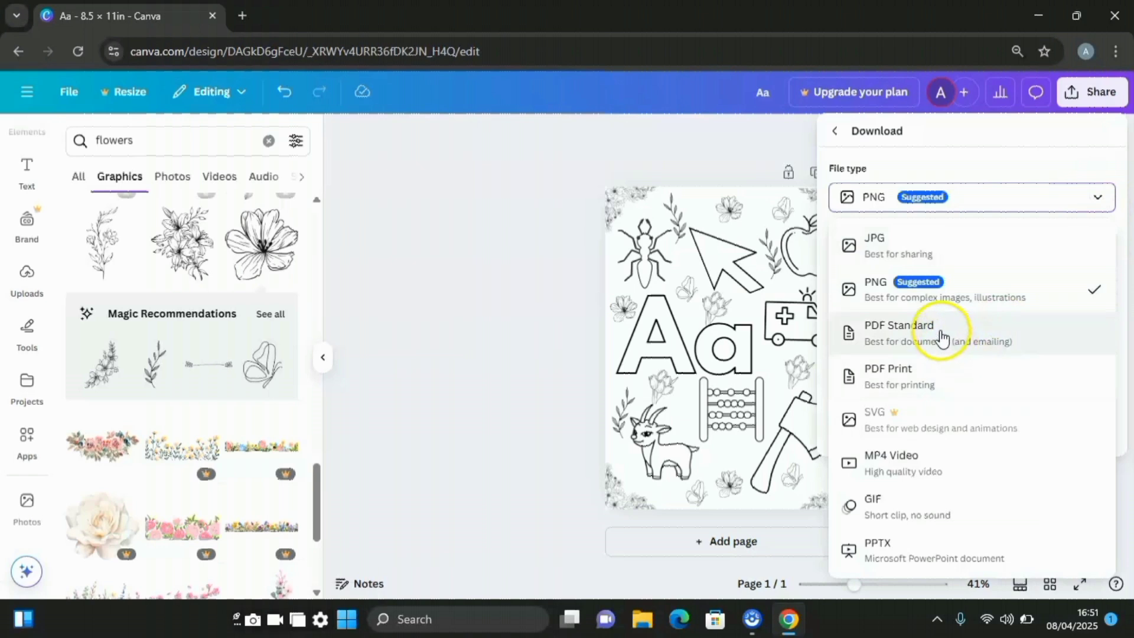